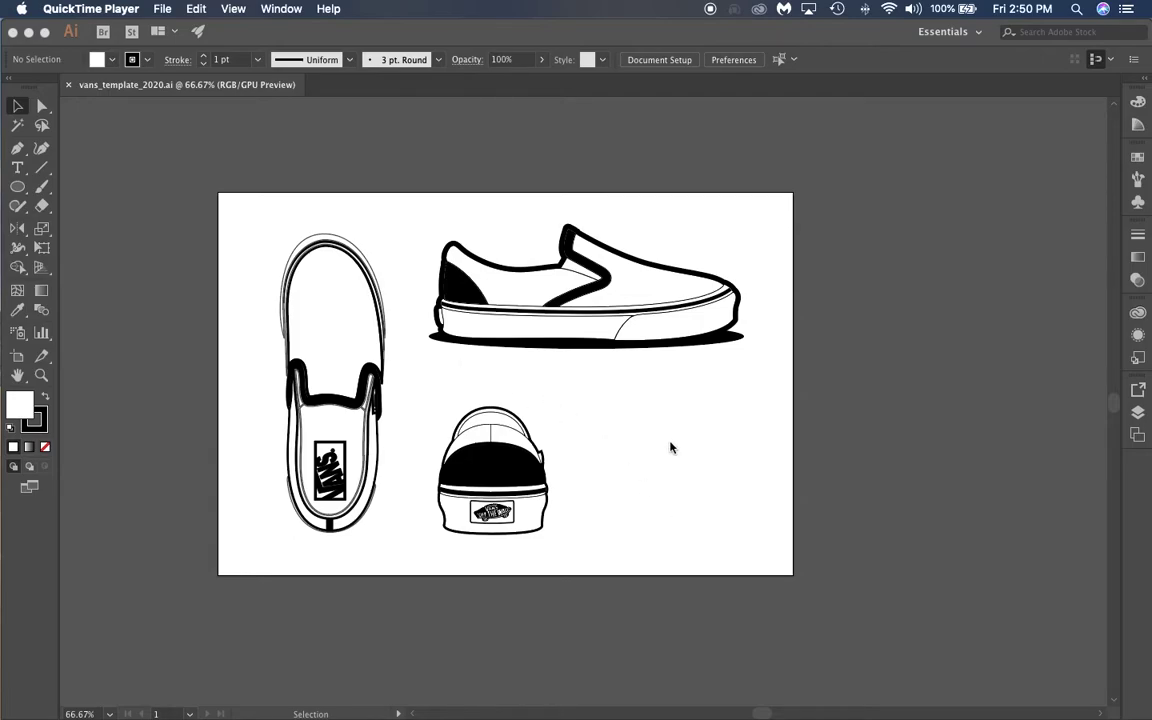
# Bring the vans_template_2020.ai Illustrator window to the front over QuickTime Player
pyautogui.scroll(-2, 671, 447)
pyautogui.hscroll(5, 671, 450)
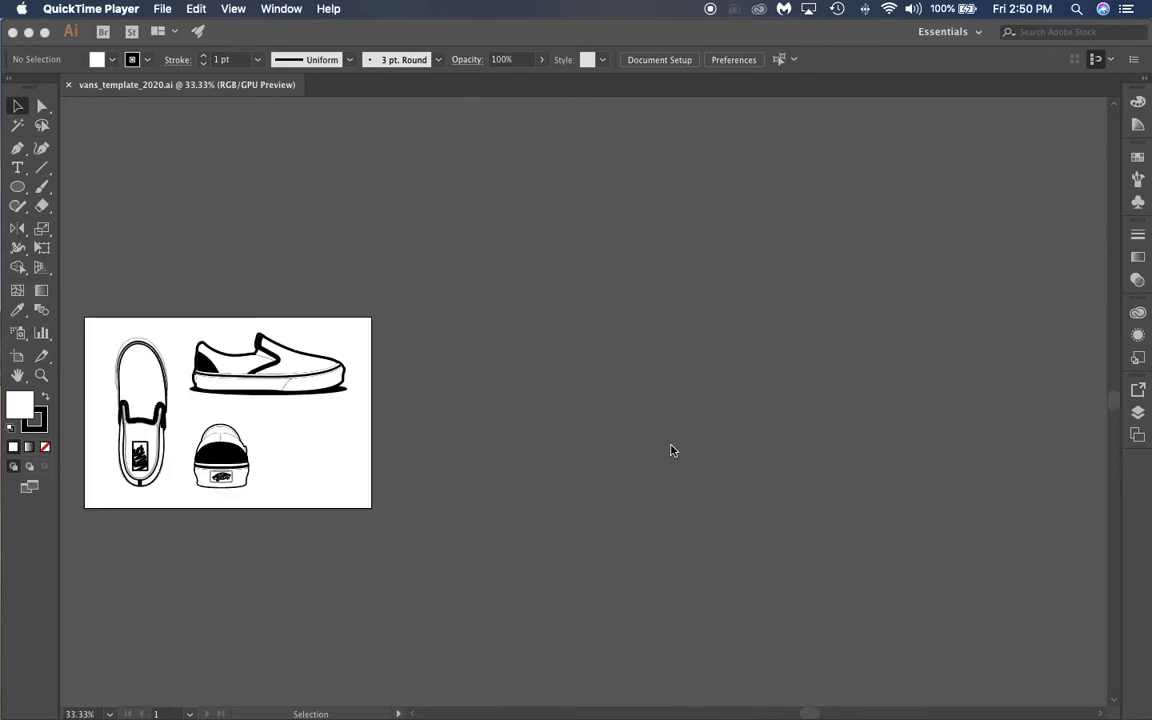
pyautogui.click(25, 355)
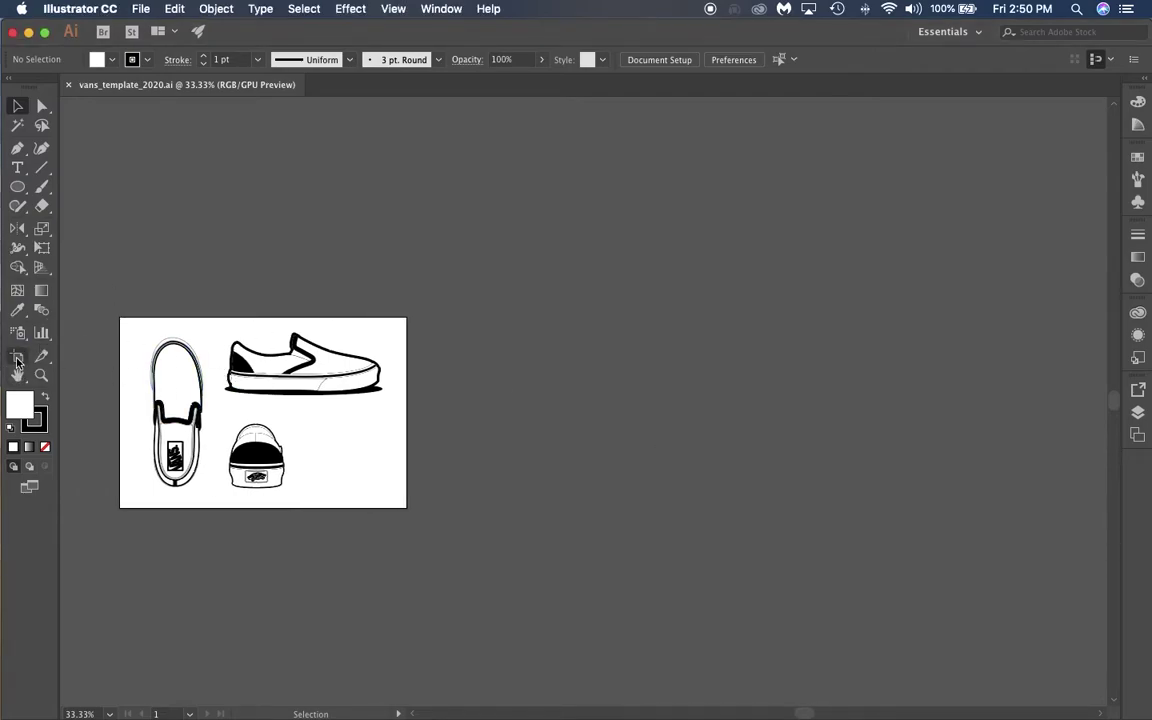
# Duplicate the shoe template artboard into six copies arranged in two rows of three
pyautogui.click(16, 360)
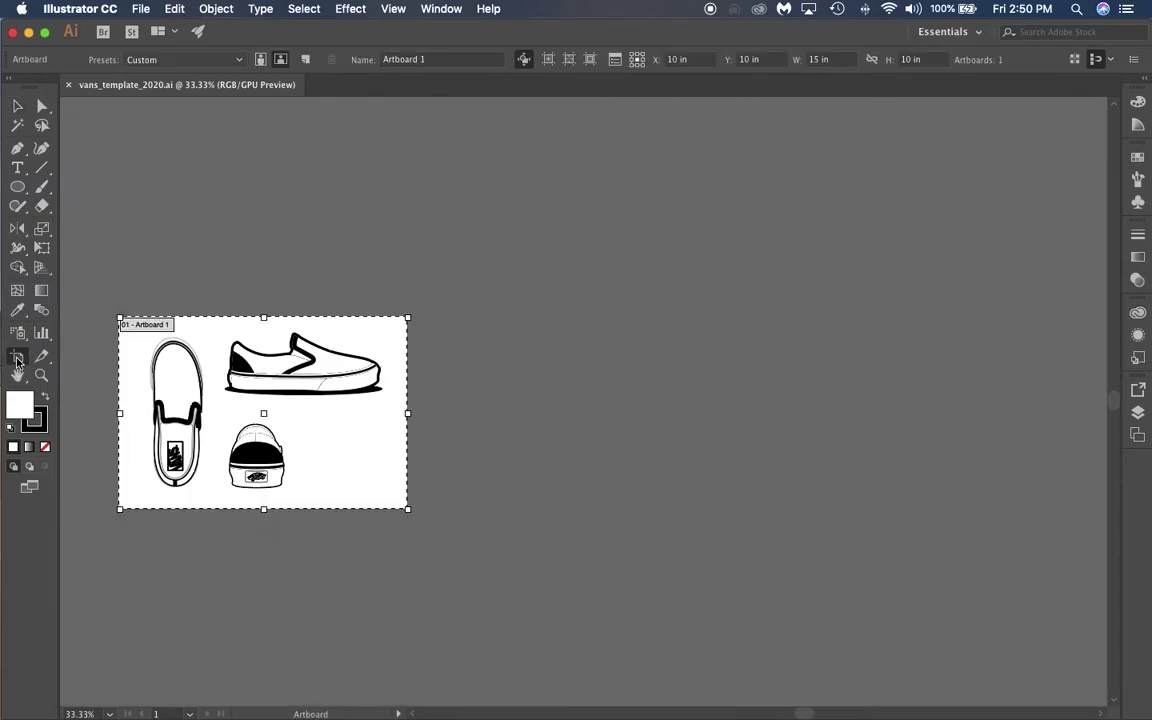
pyautogui.press('super+a')
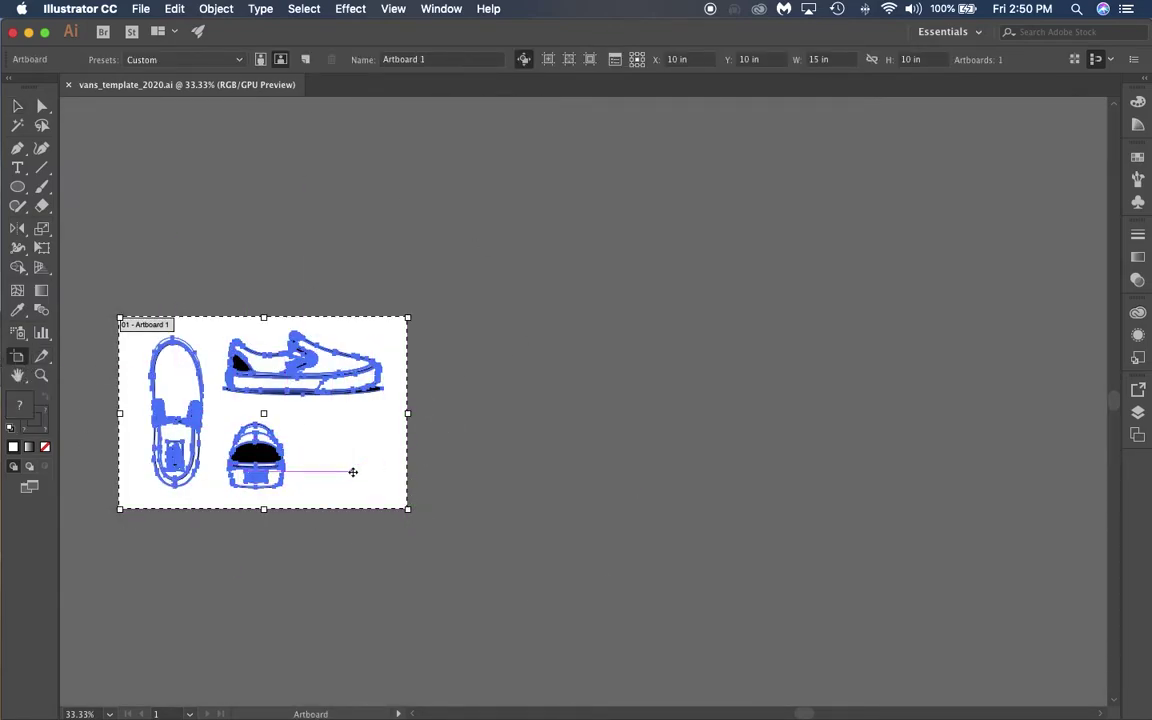
pyautogui.moveTo(330, 430); pyautogui.dragTo(650, 441)
pyautogui.moveTo(650, 441); pyautogui.dragTo(972, 633)
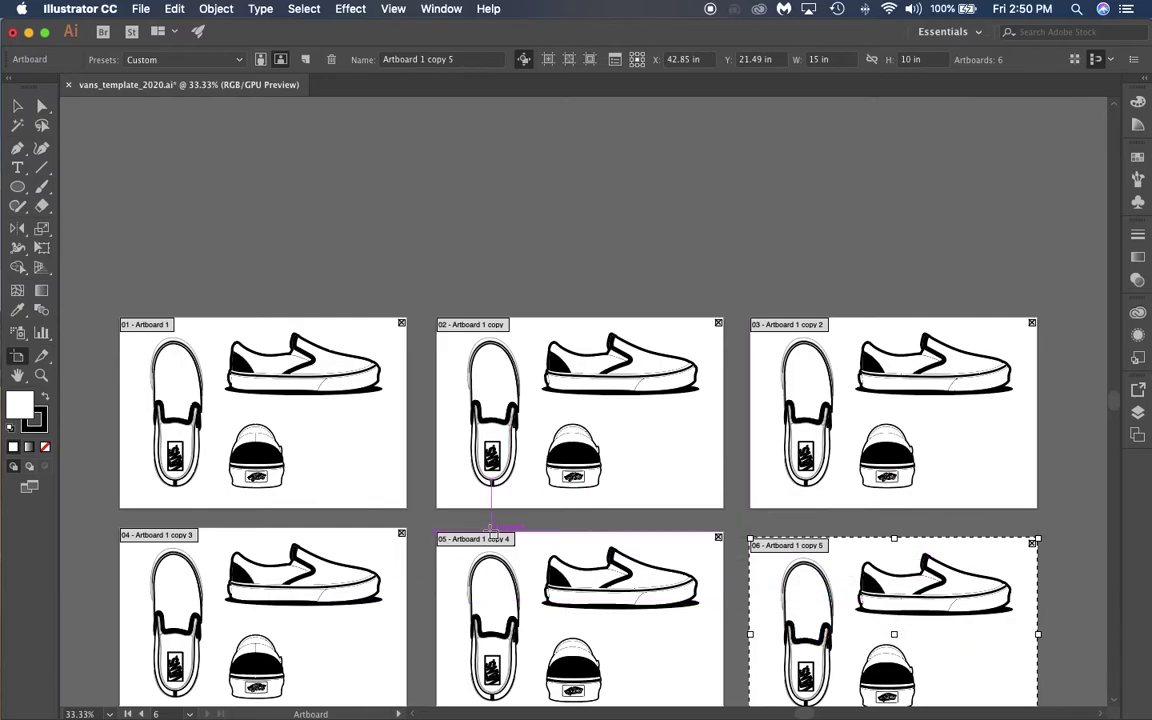
pyautogui.scroll(-10, 489, 530)
pyautogui.scroll(10, 489, 530)
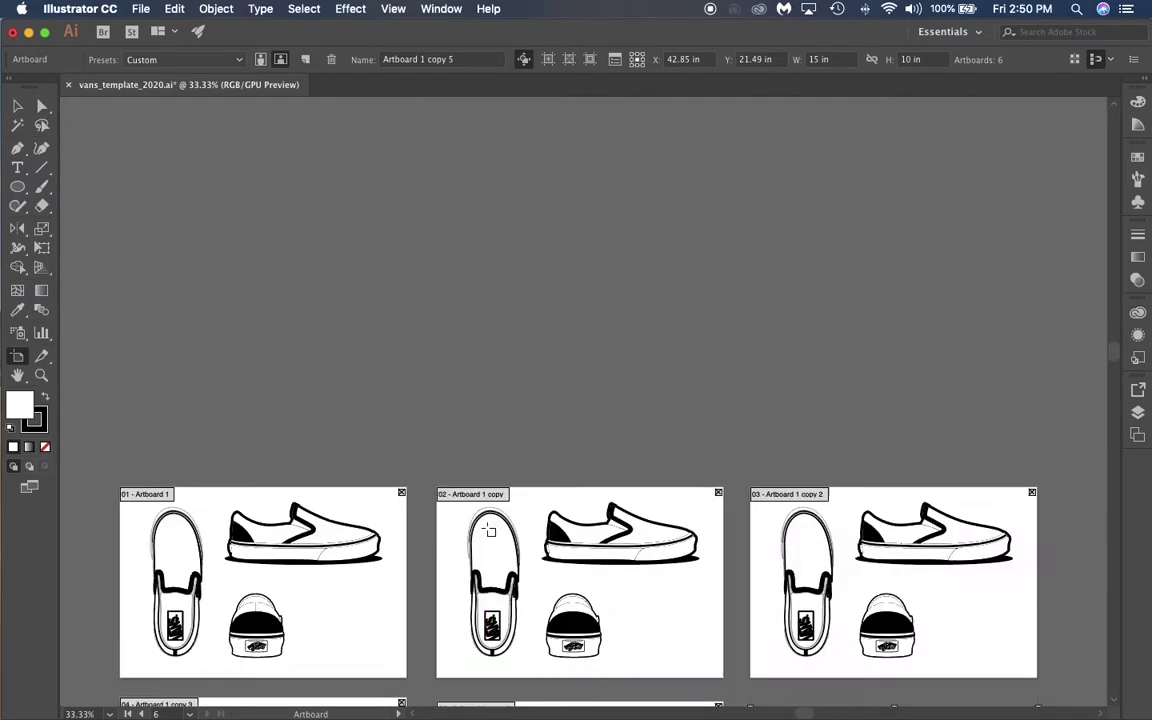
pyautogui.scroll(-5, 489, 530)
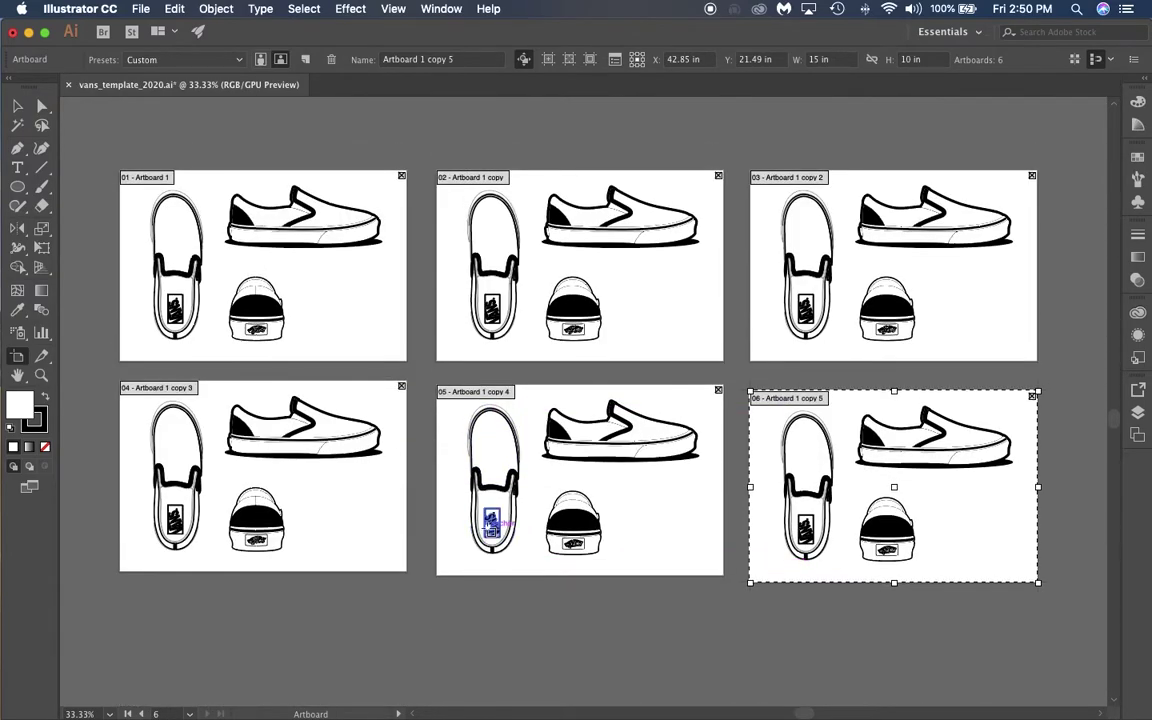
pyautogui.click(17, 106)
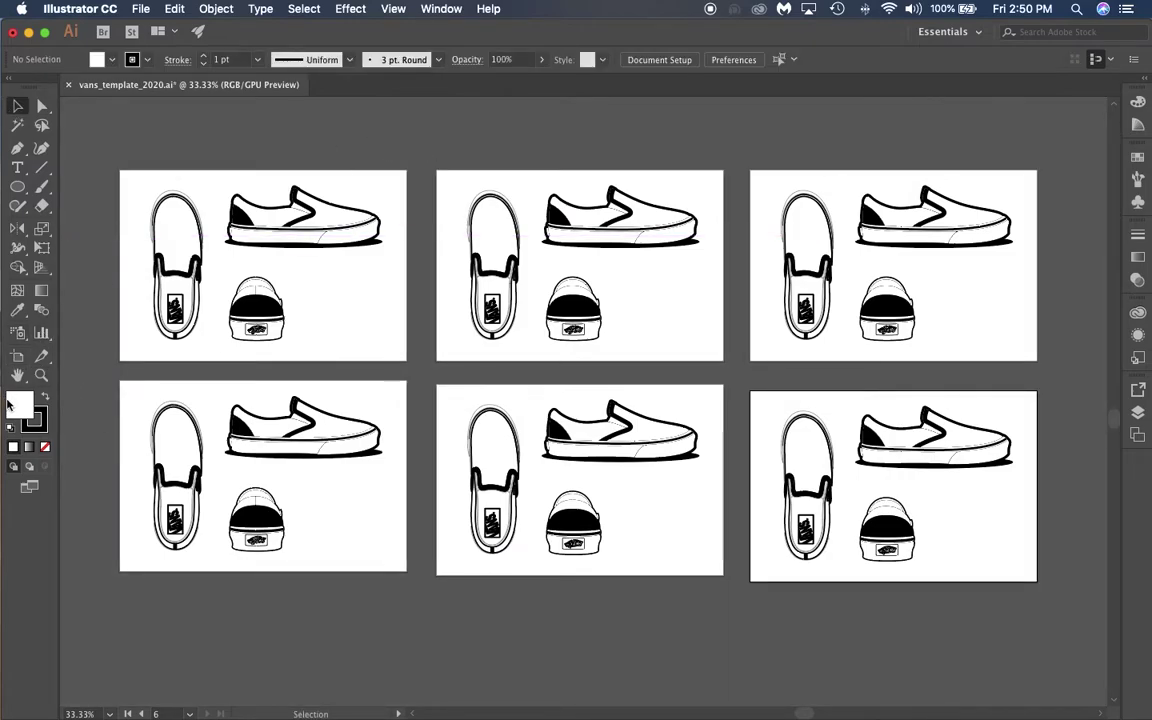
pyautogui.click(17, 355)
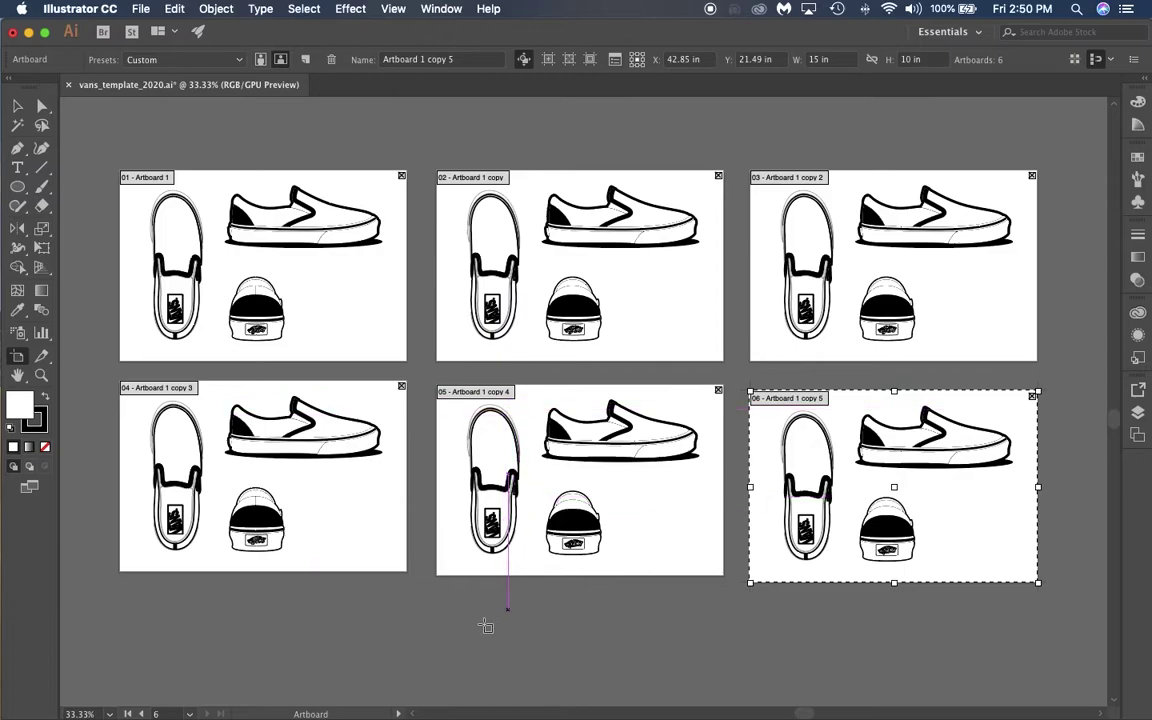
pyautogui.click(350, 510)
pyautogui.moveTo(347, 510); pyautogui.dragTo(640, 670)
pyautogui.scroll(-5, 750, 622)
pyautogui.moveTo(709, 462); pyautogui.dragTo(935, 592)
pyautogui.moveTo(935, 431); pyautogui.dragTo(691, 388)
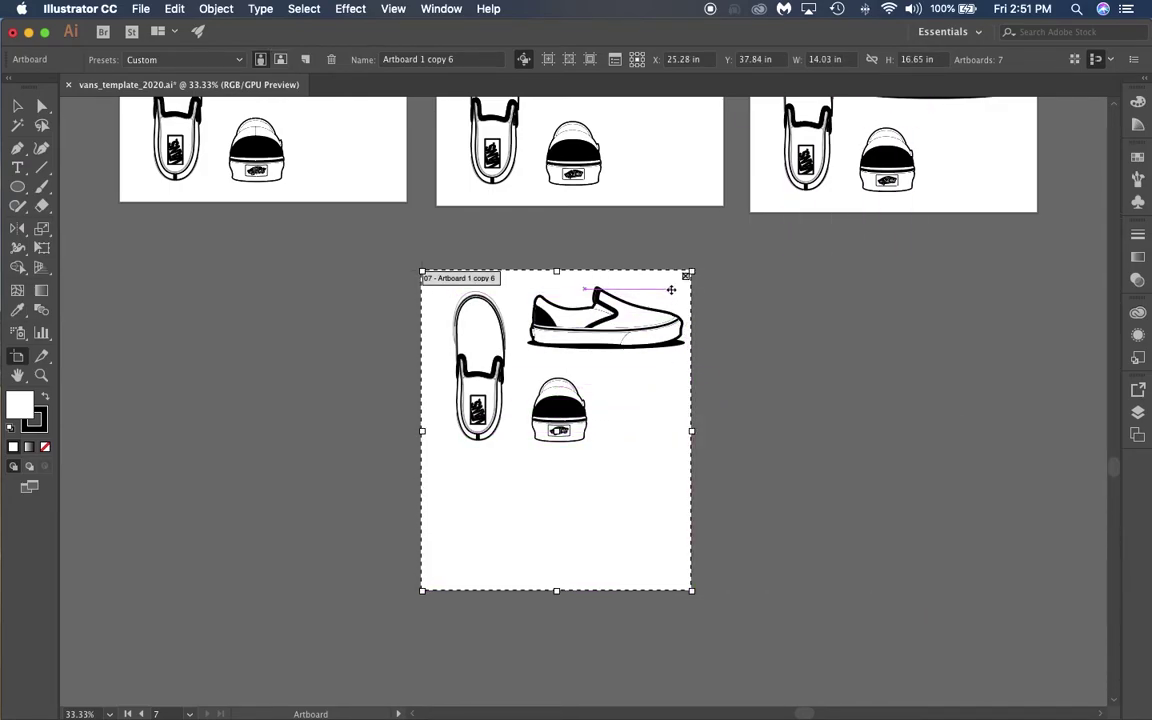
pyautogui.scroll(3, 374, 449)
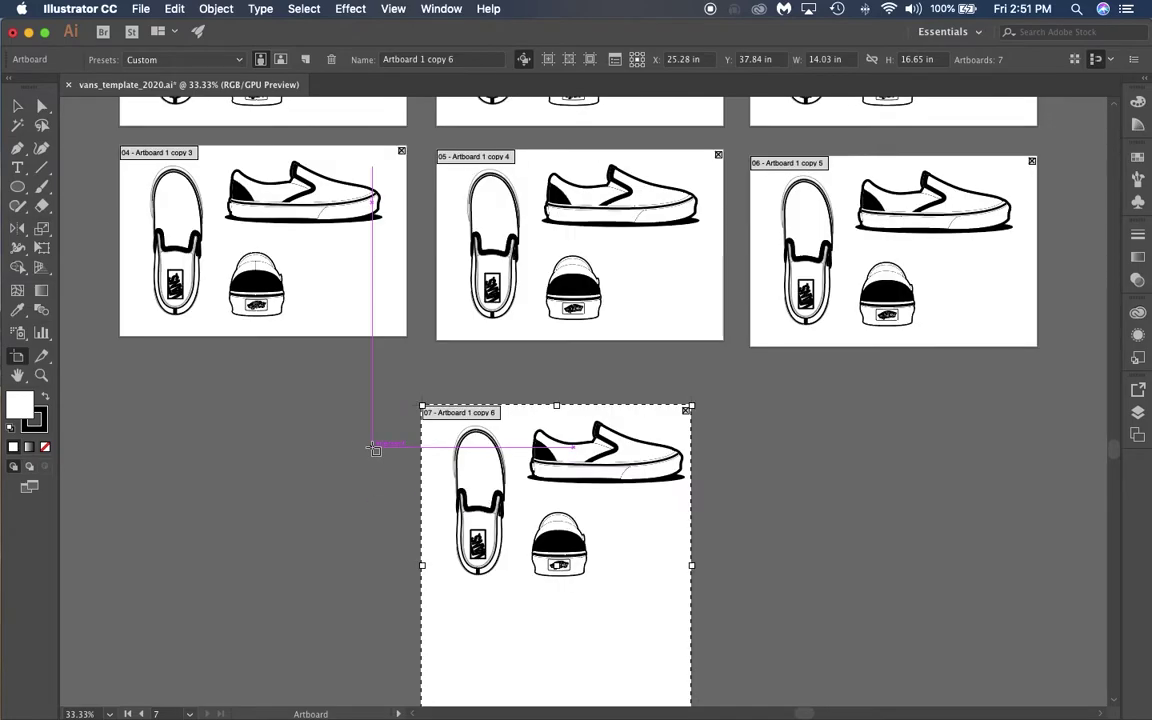
pyautogui.press('Delete')
pyautogui.click(16, 104)
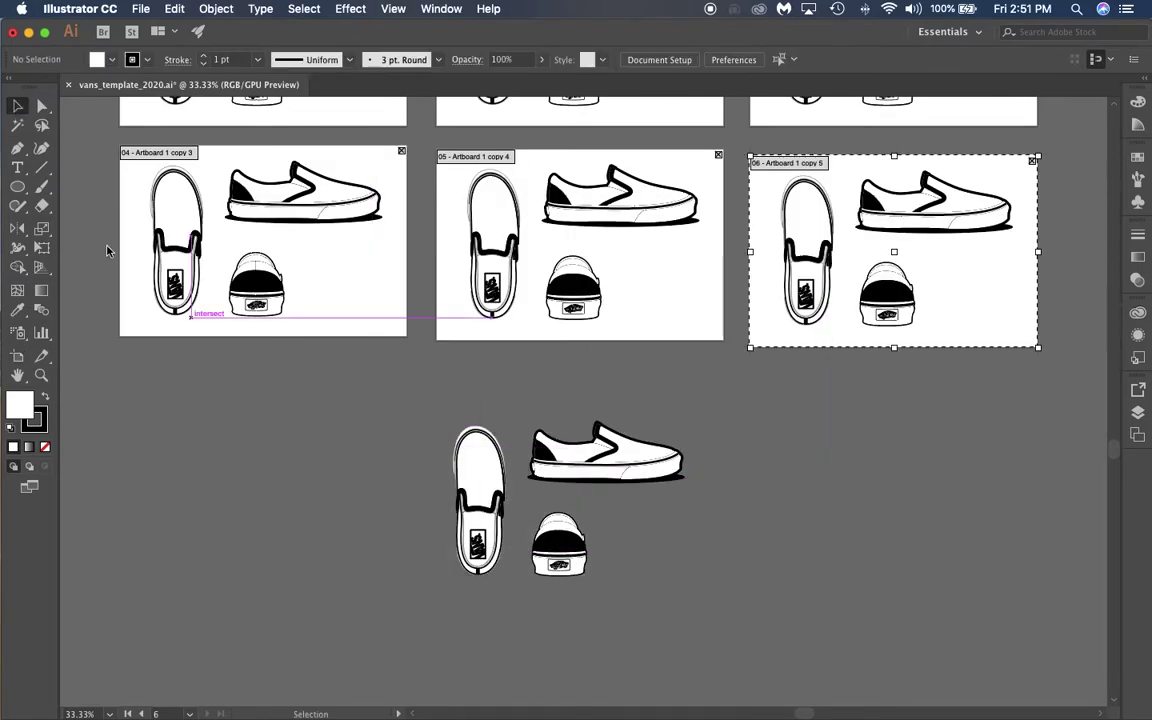
pyautogui.click(565, 530)
pyautogui.scroll(-1, 565, 530)
pyautogui.moveTo(893, 712)
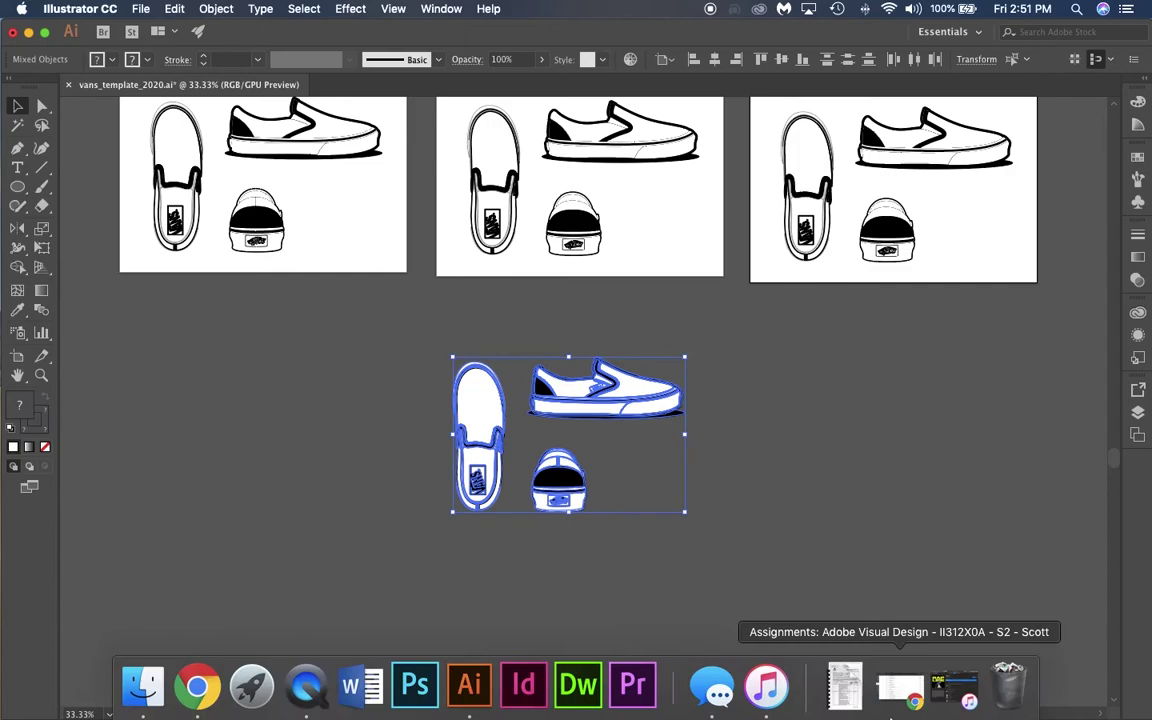
pyautogui.press('Delete')
pyautogui.scroll(12, 553, 390)
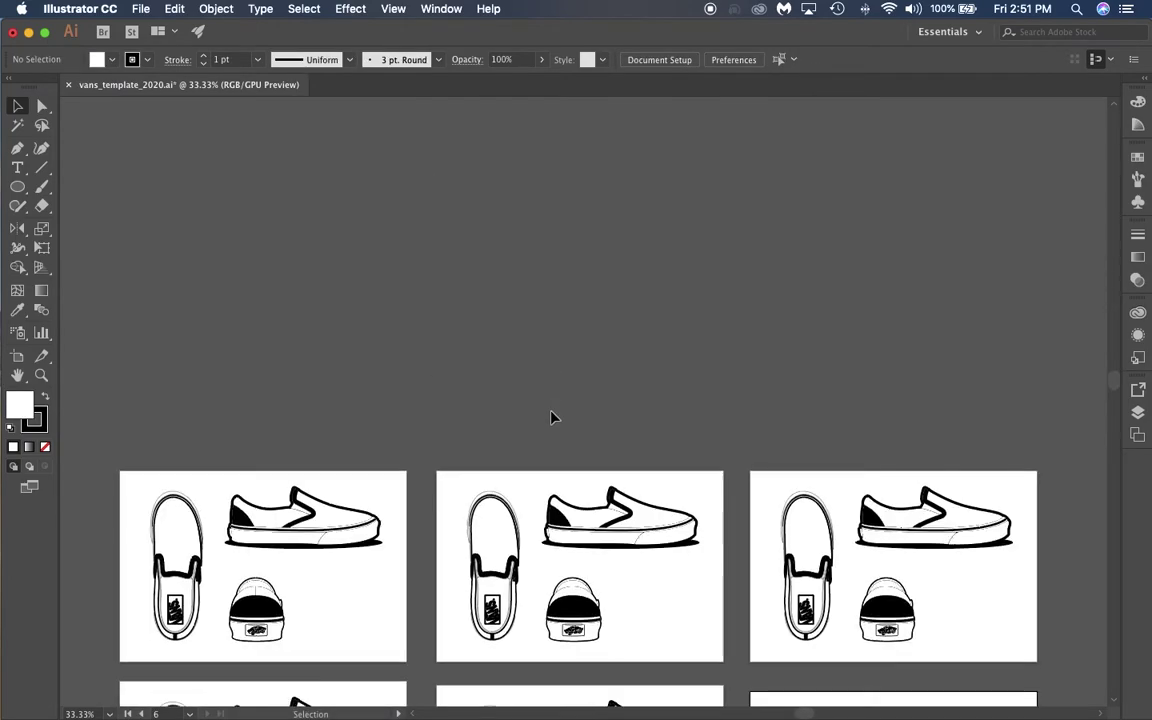
# Zoom to 100% on artboard 1 and select the side-view shoe's upper panel path
pyautogui.scroll(-6, 552, 416)
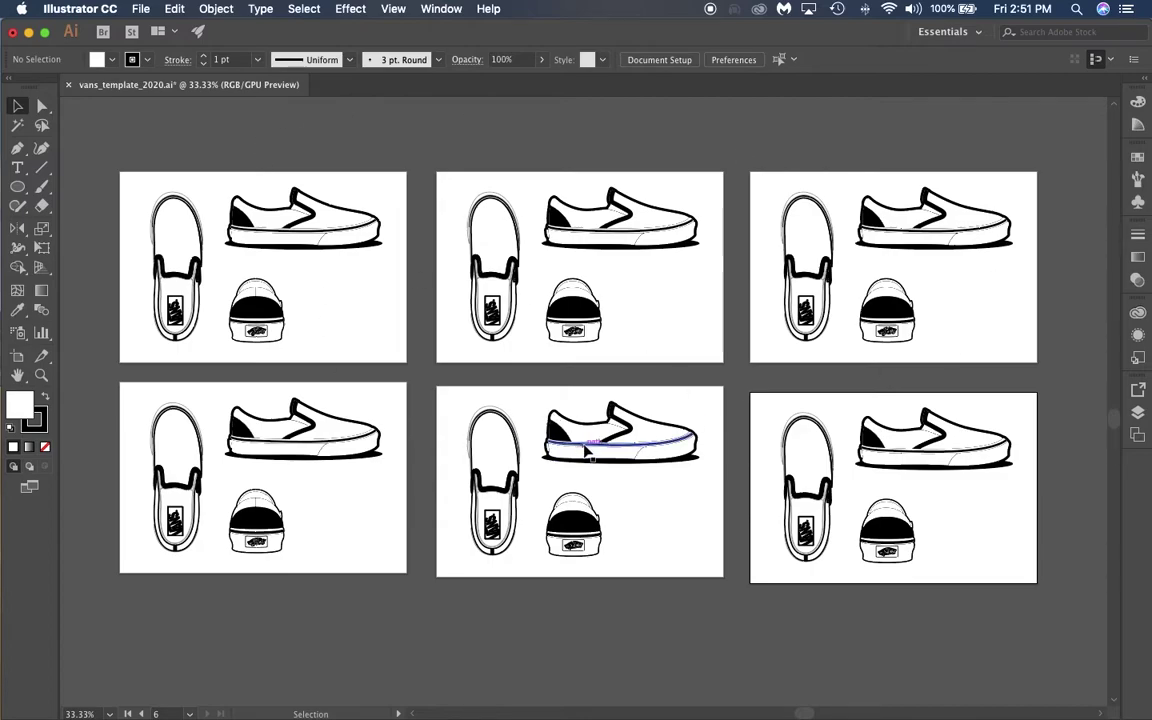
pyautogui.scroll(2, 310, 315)
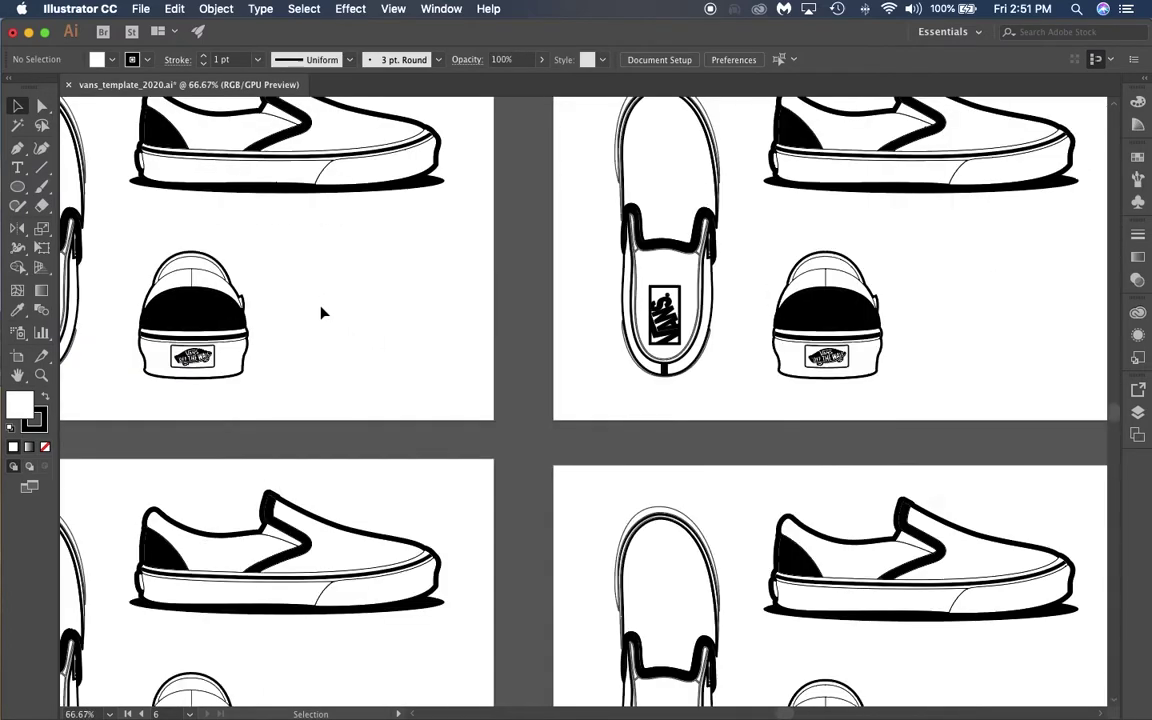
pyautogui.scroll(7, 321, 311)
pyautogui.scroll(-4, 321, 311)
pyautogui.scroll(-1, 322, 313)
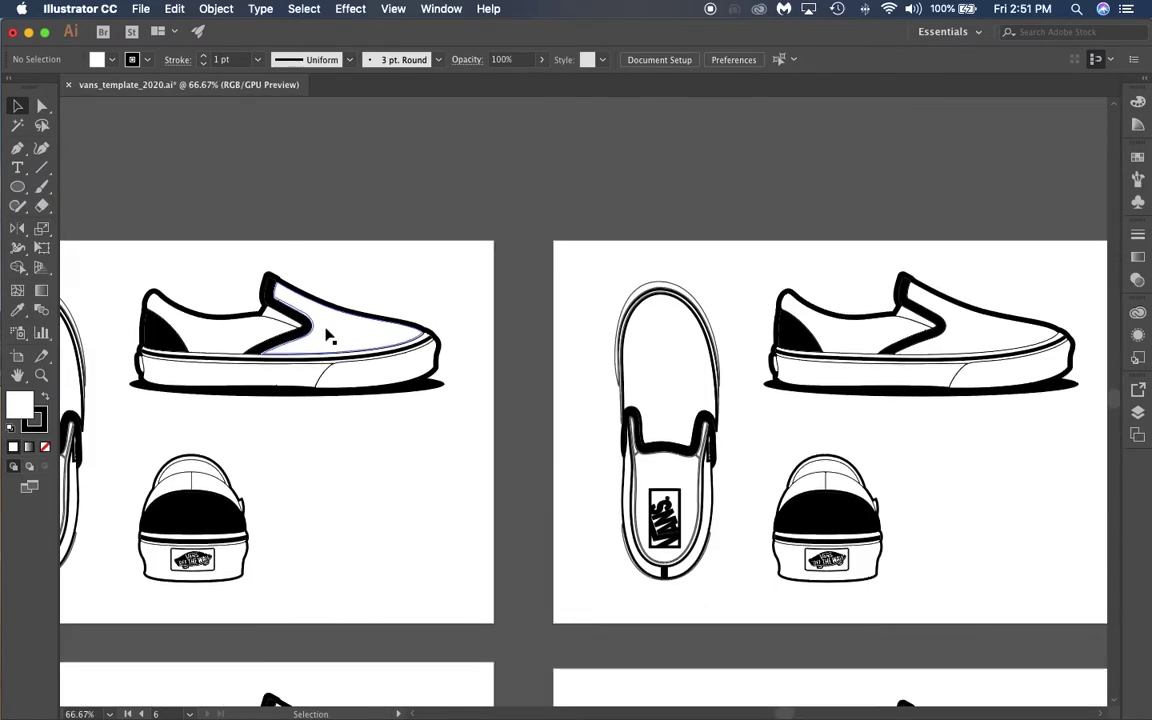
pyautogui.hscroll(8, 329, 329)
pyautogui.scroll(1, 543, 476)
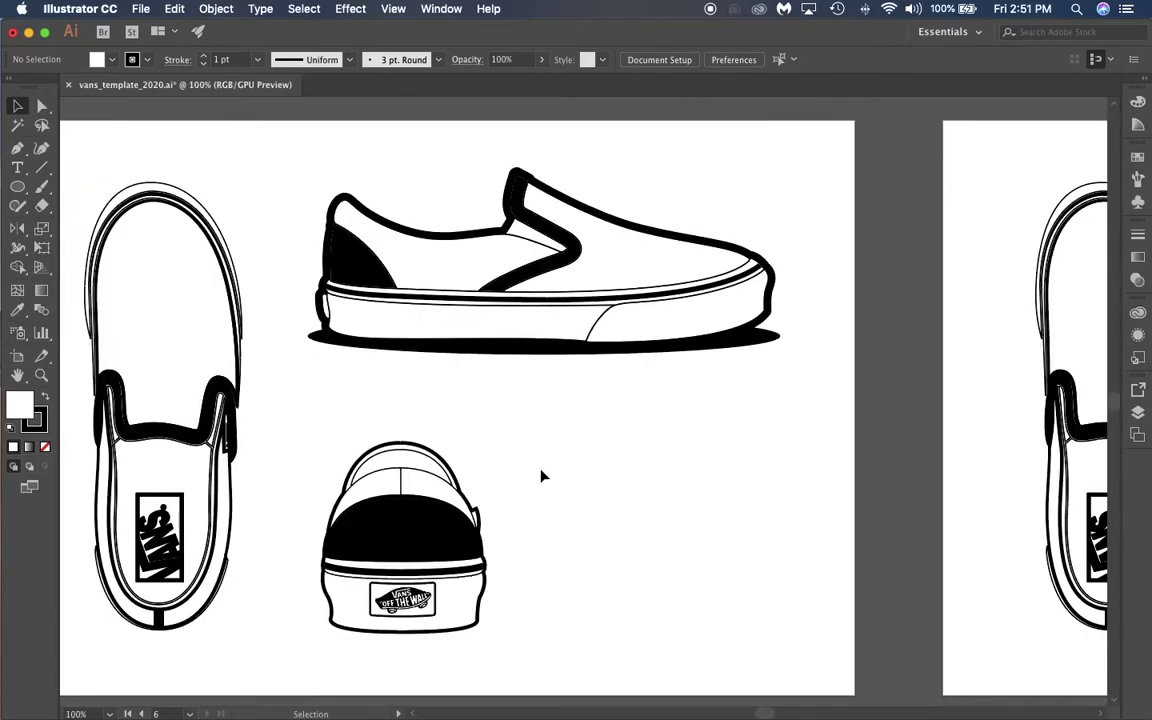
pyautogui.scroll(-1, 543, 476)
pyautogui.scroll(1, 543, 476)
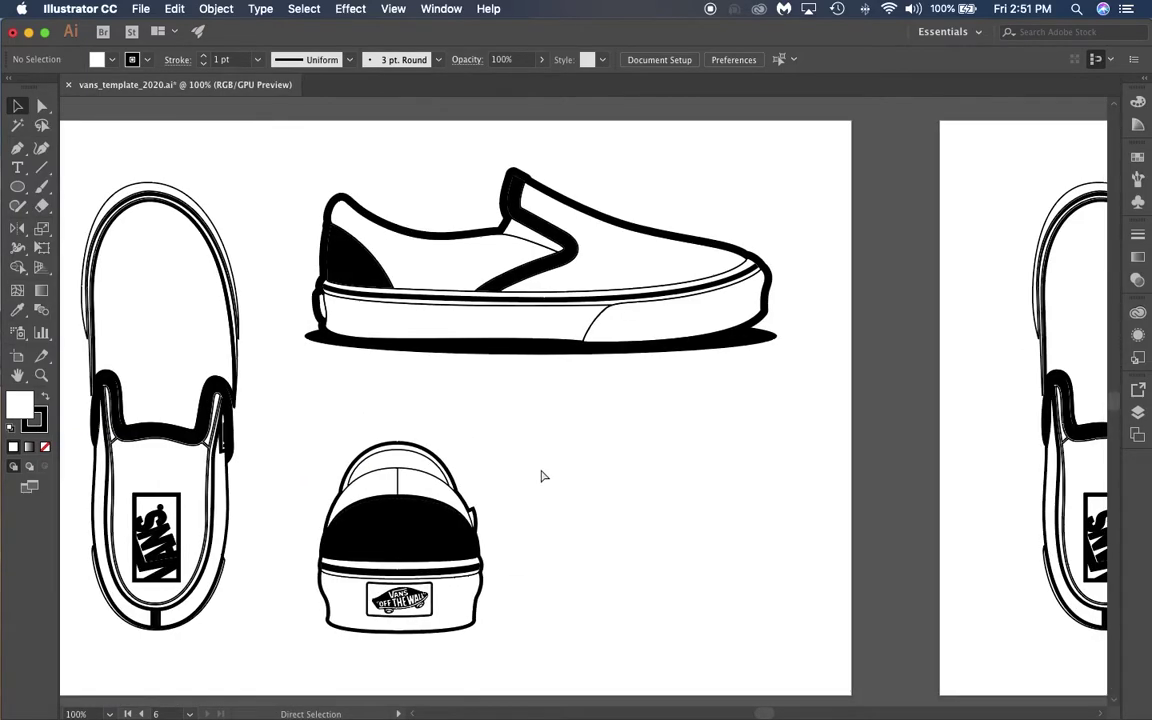
pyautogui.hscroll(-2, 761, 507)
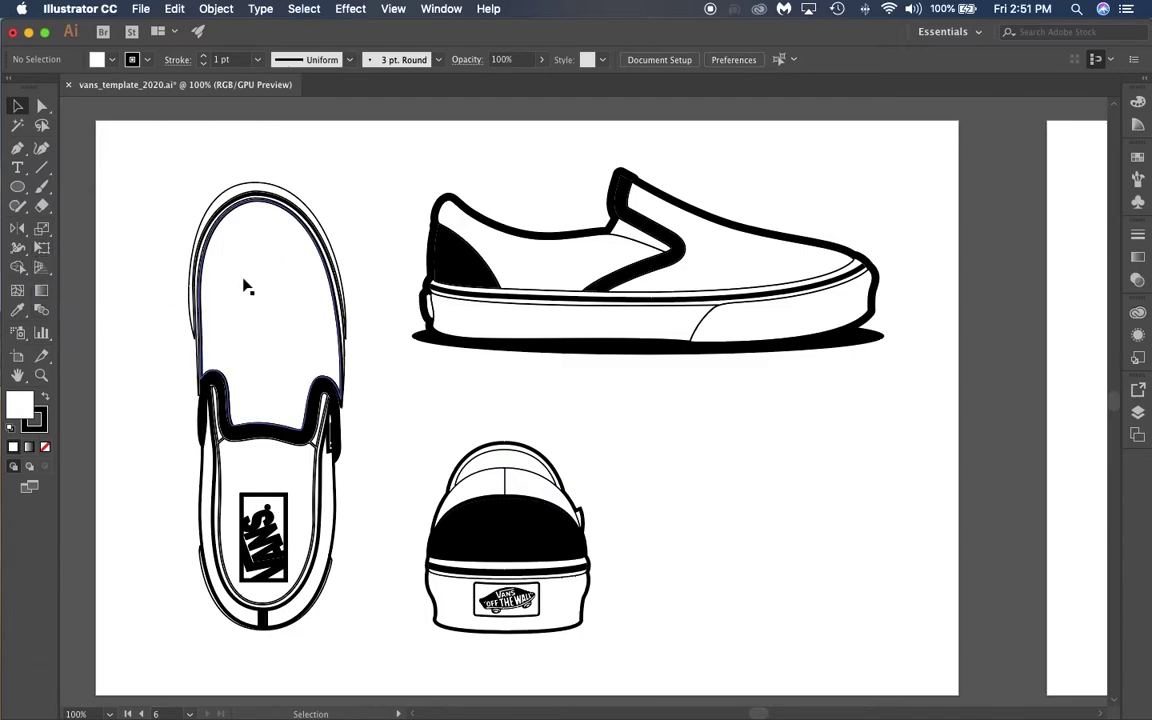
pyautogui.click(757, 261)
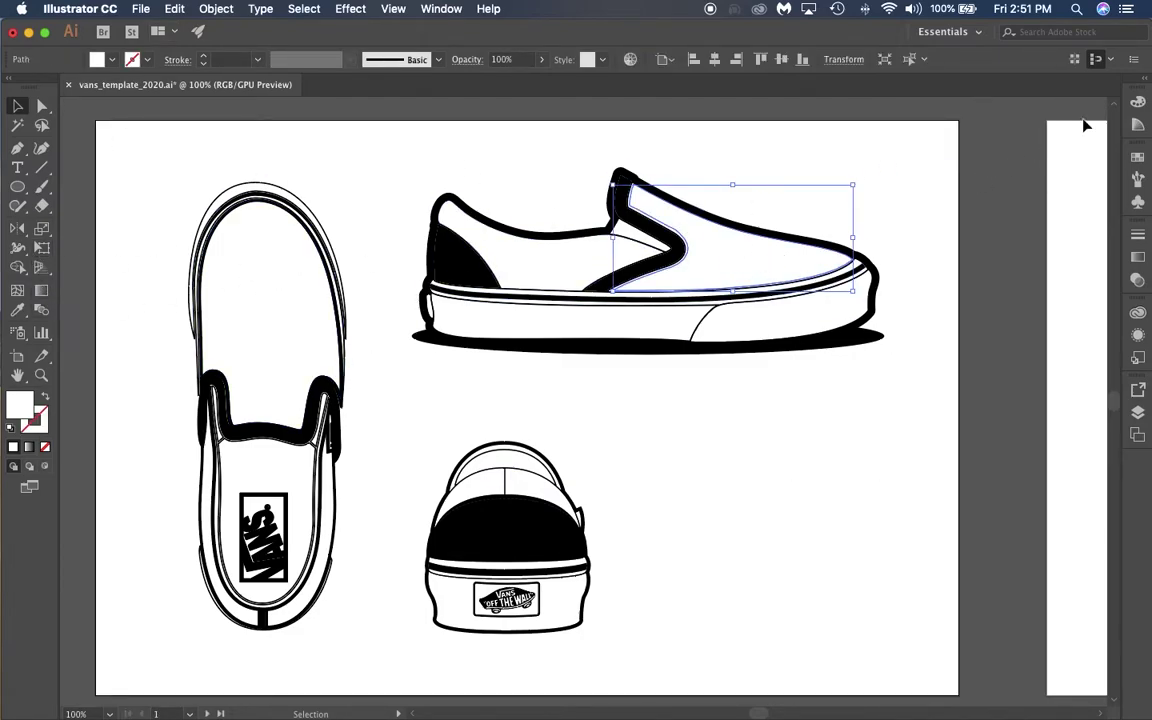
# Preview striped, floral, bubble, polka-dot and marbled swatches on the upper, then revert it to white
pyautogui.click(1137, 158)
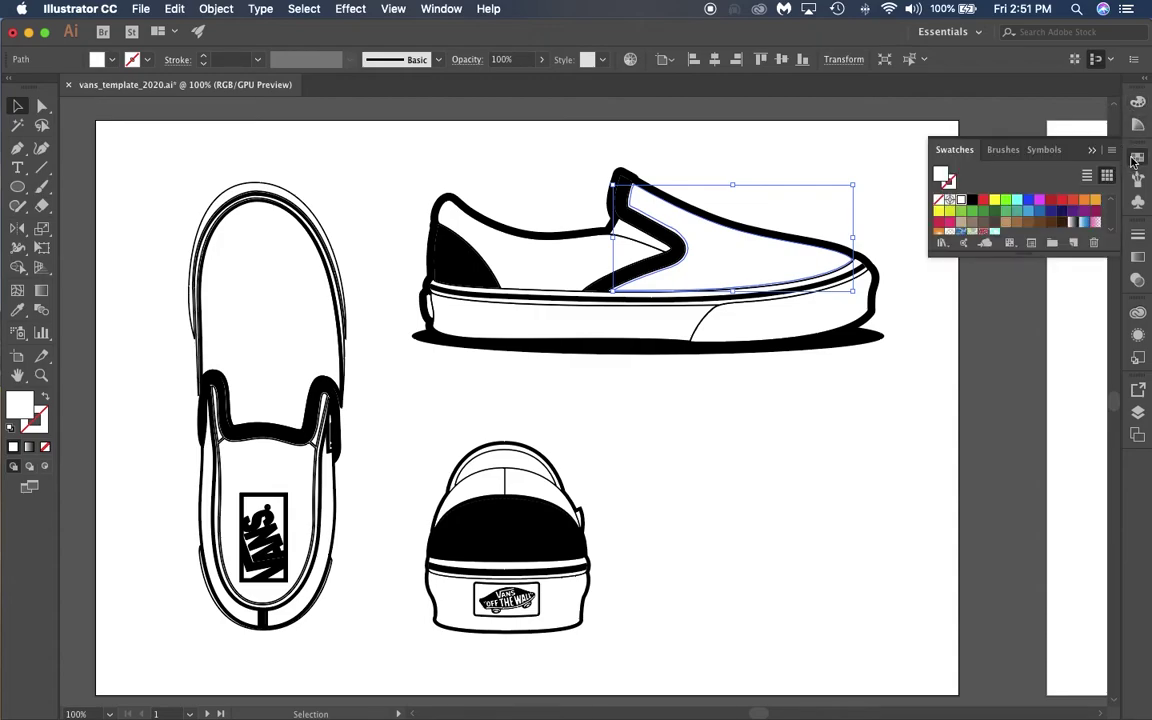
pyautogui.moveTo(1029, 258); pyautogui.dragTo(1042, 383)
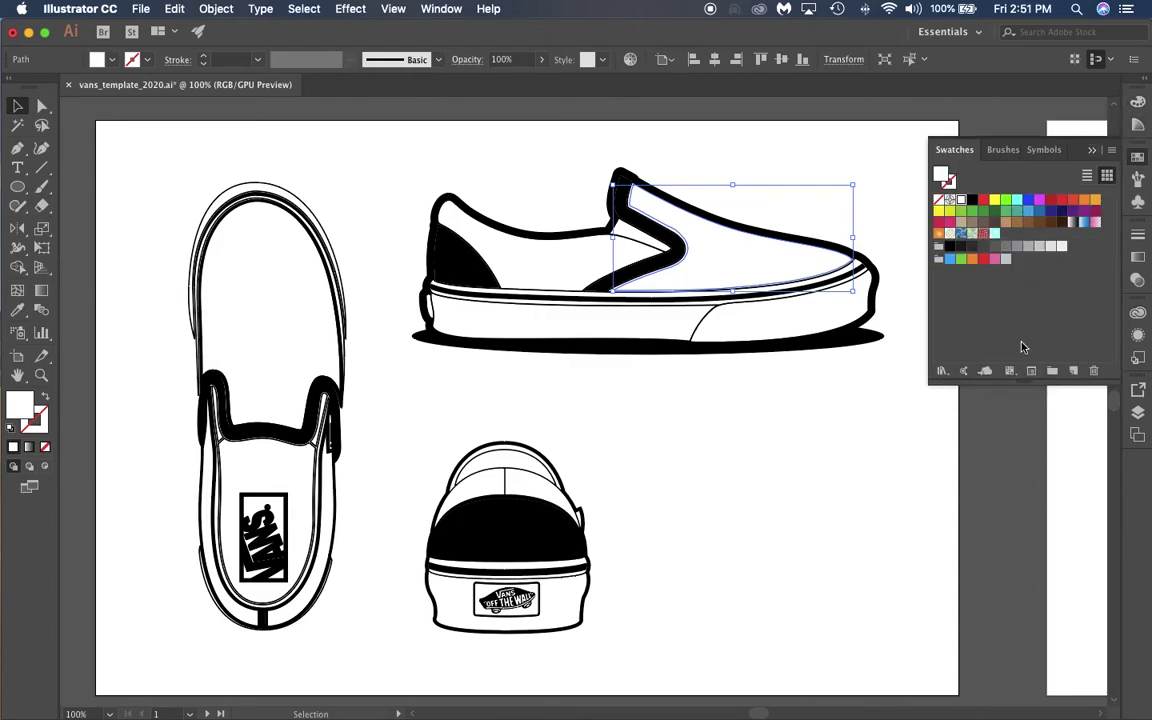
pyautogui.click(950, 234)
pyautogui.click(961, 233)
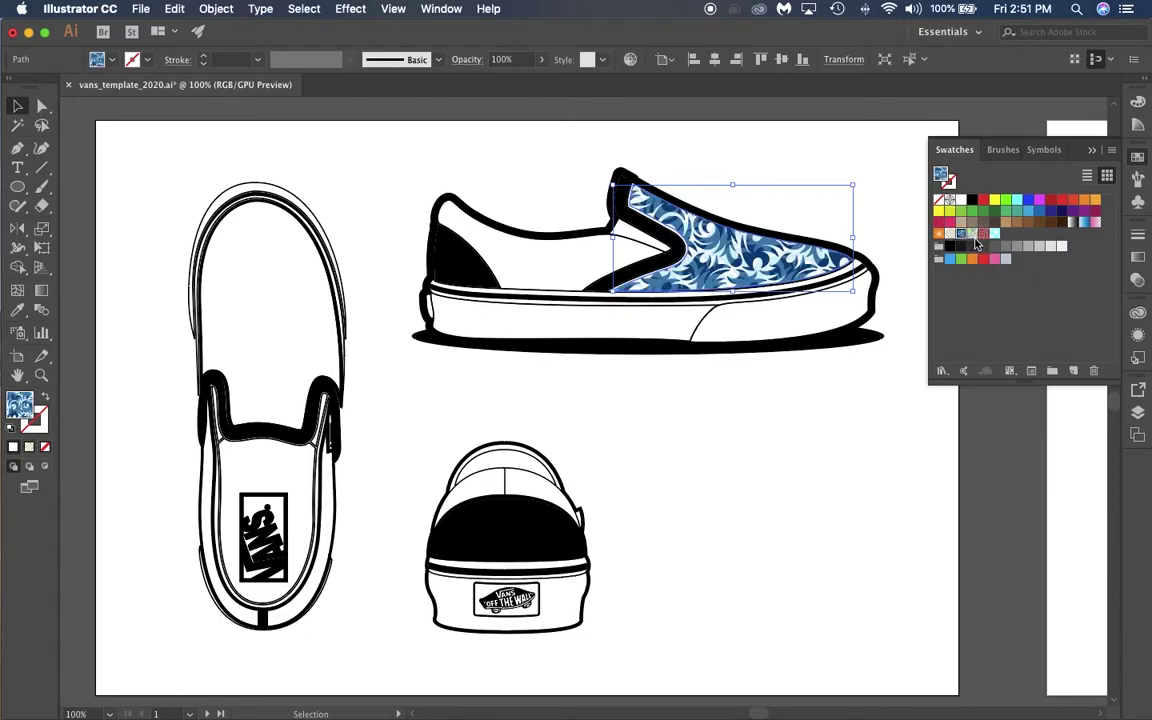
pyautogui.click(973, 236)
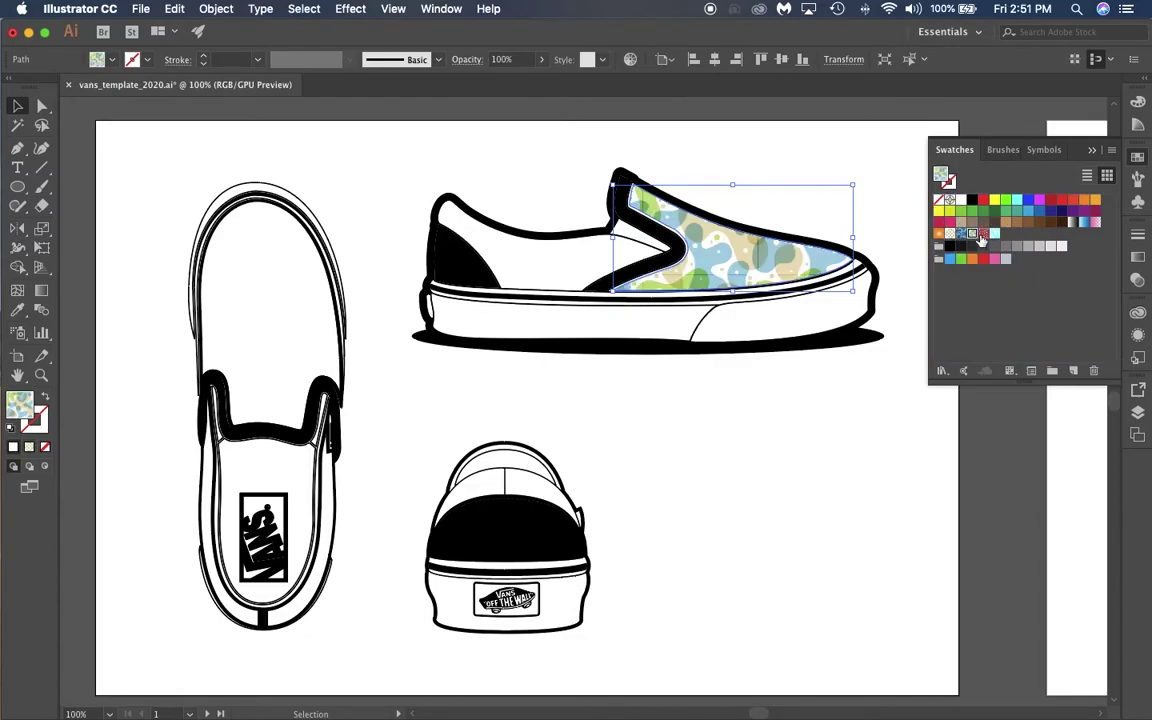
pyautogui.click(982, 236)
pyautogui.click(994, 233)
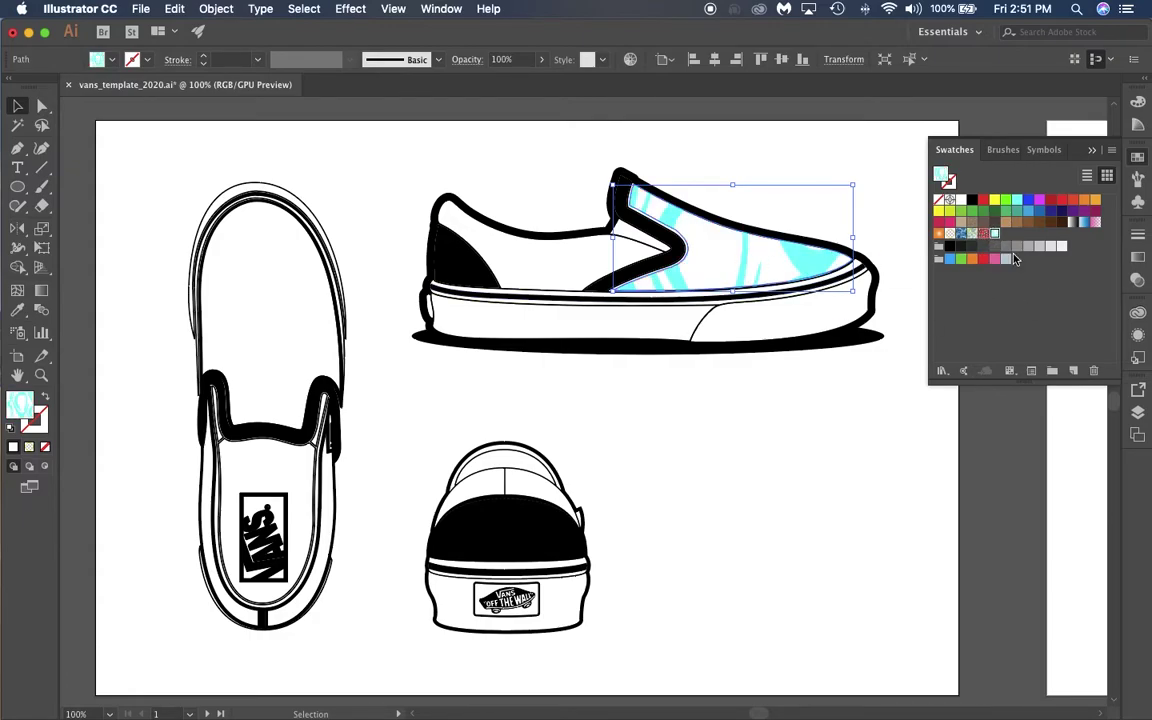
pyautogui.click(961, 234)
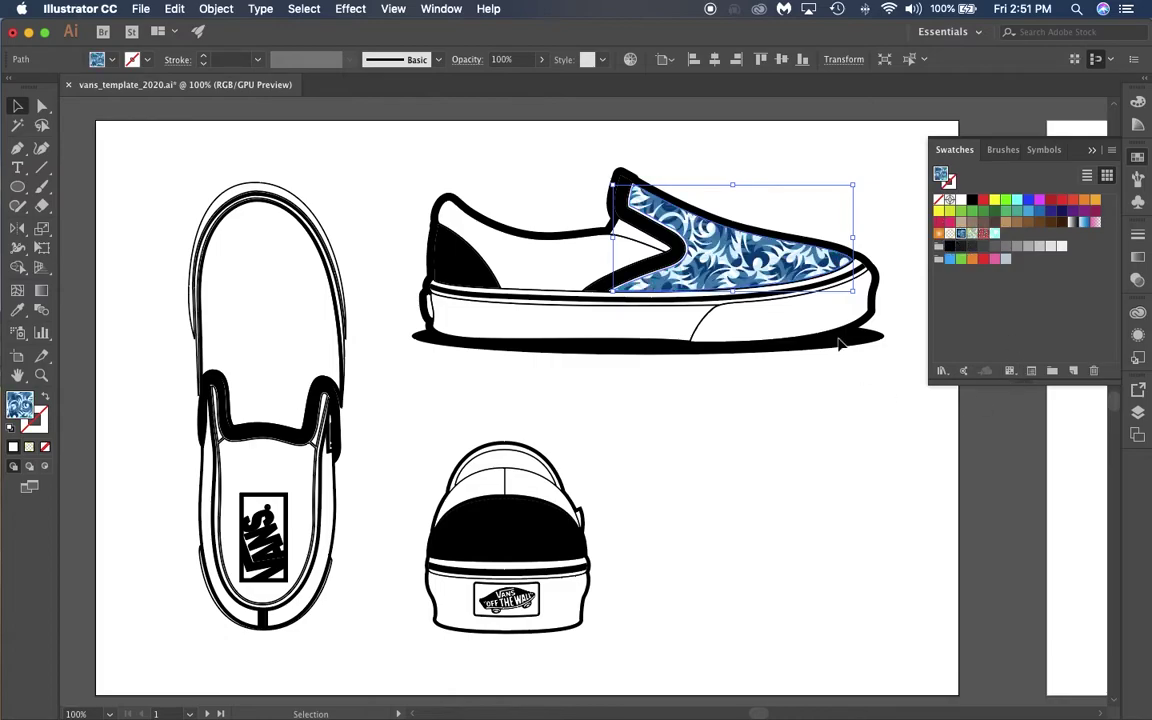
pyautogui.click(962, 200)
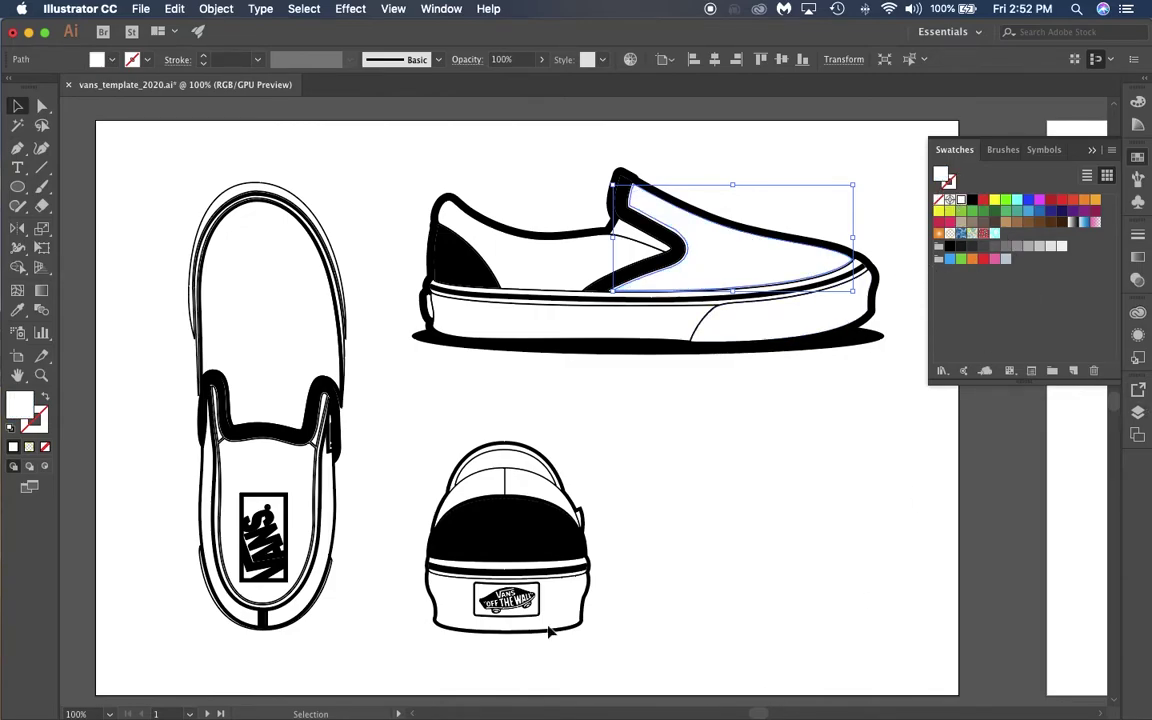
pyautogui.click(700, 455)
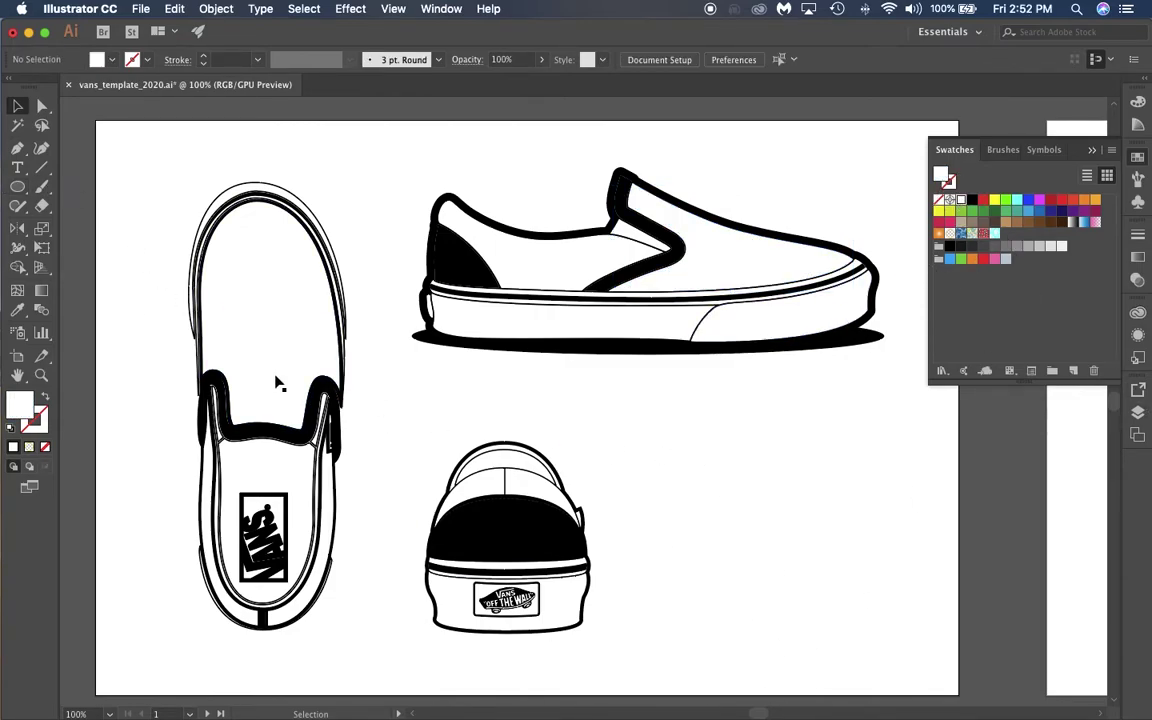
# Draw a circle beside the back-view shoe with lime fill and a 10 pt yellow stroke
pyautogui.click(16, 190)
pyautogui.moveTo(682, 497); pyautogui.dragTo(797, 608)
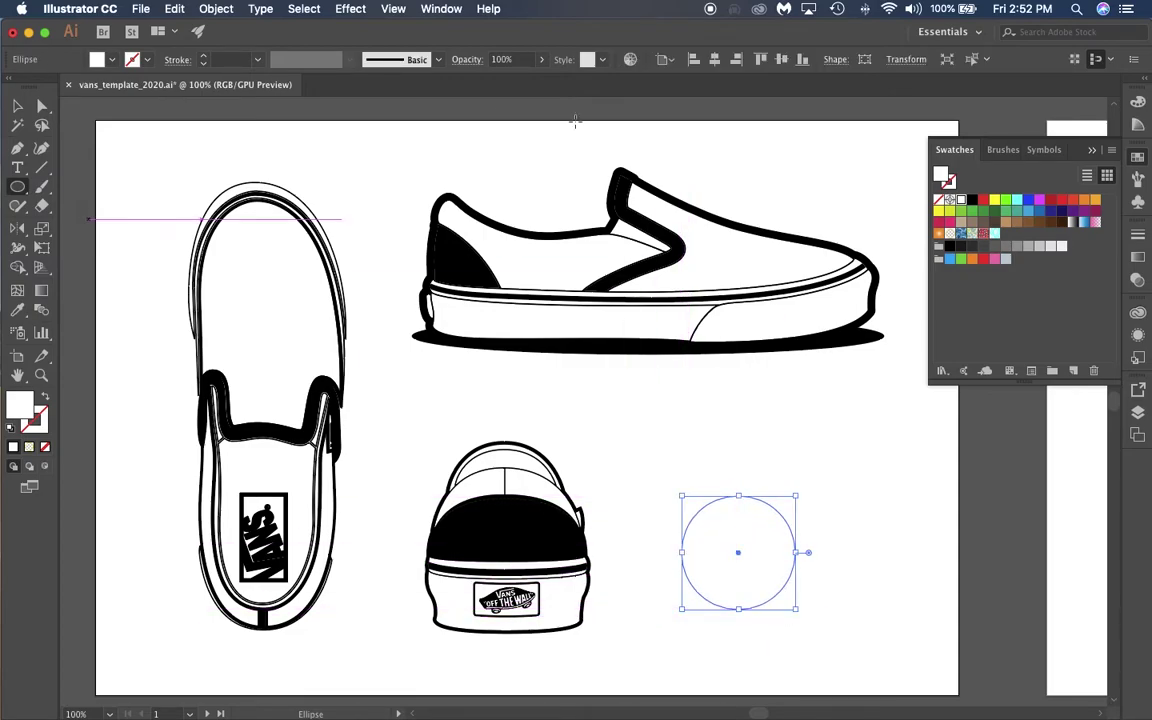
pyautogui.click(1006, 200)
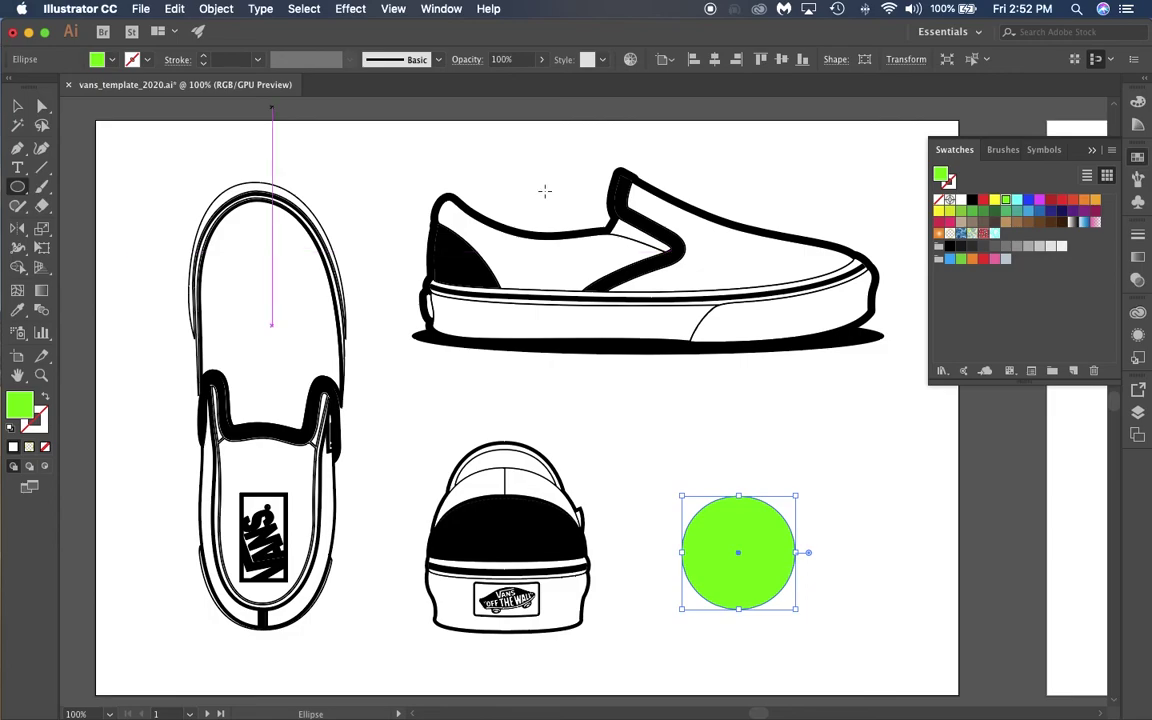
pyautogui.click(951, 181)
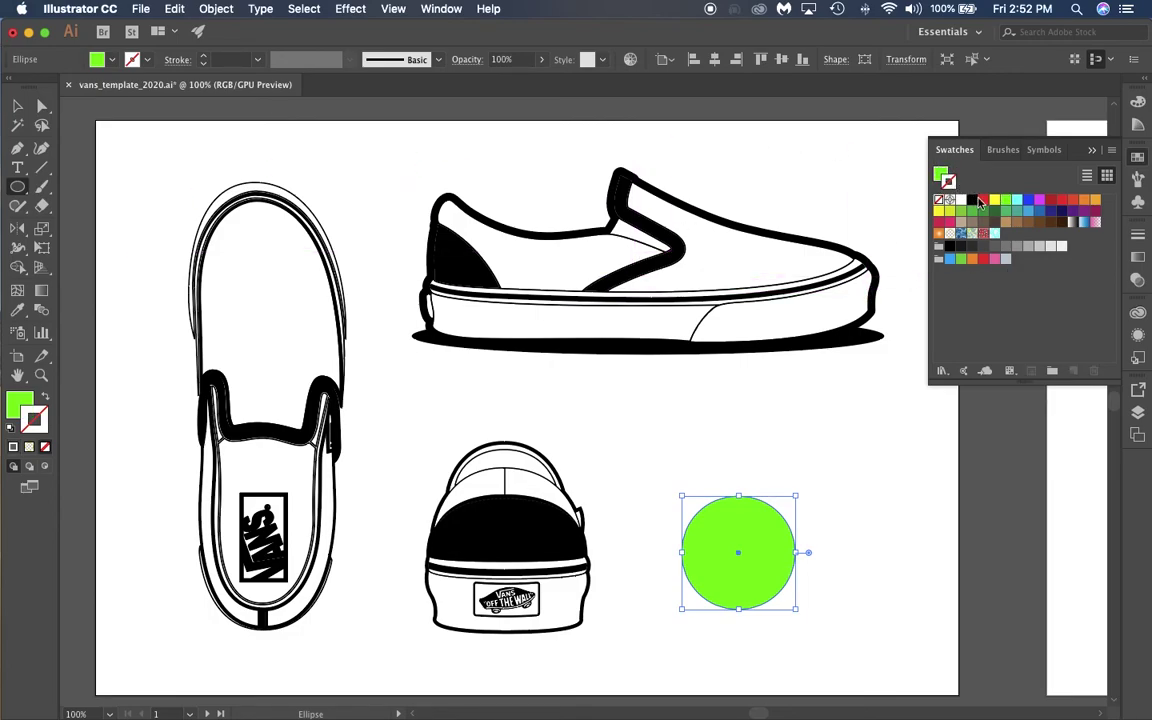
pyautogui.click(993, 201)
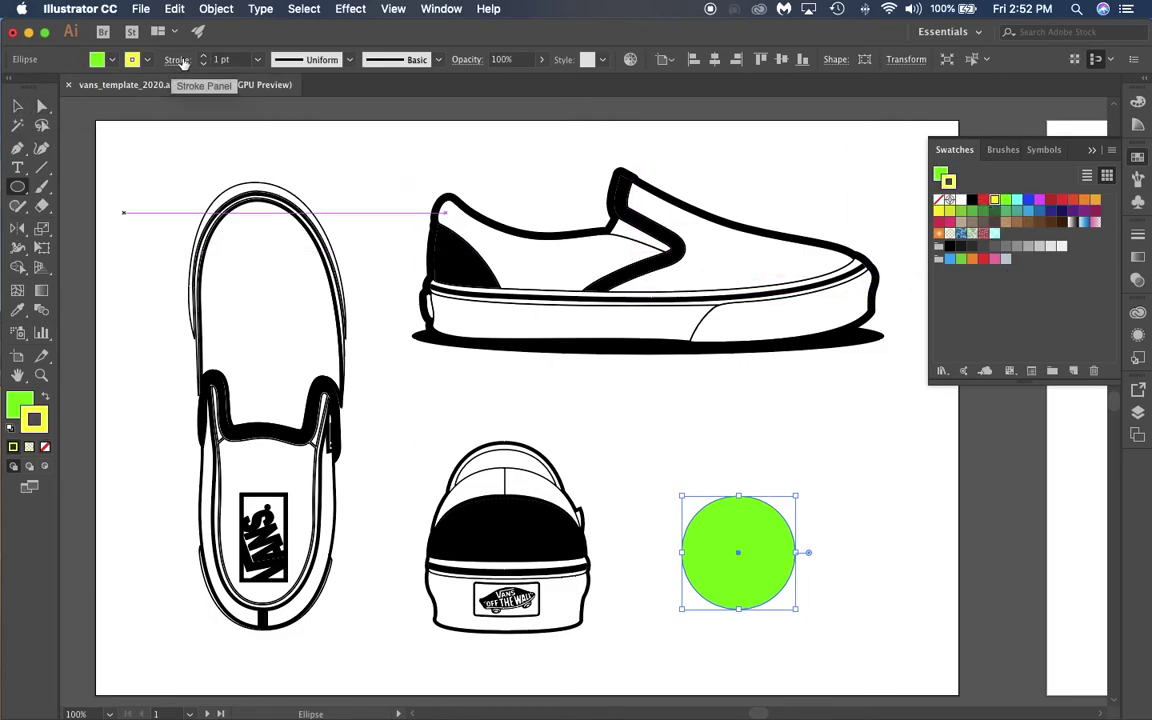
pyautogui.click(203, 59)
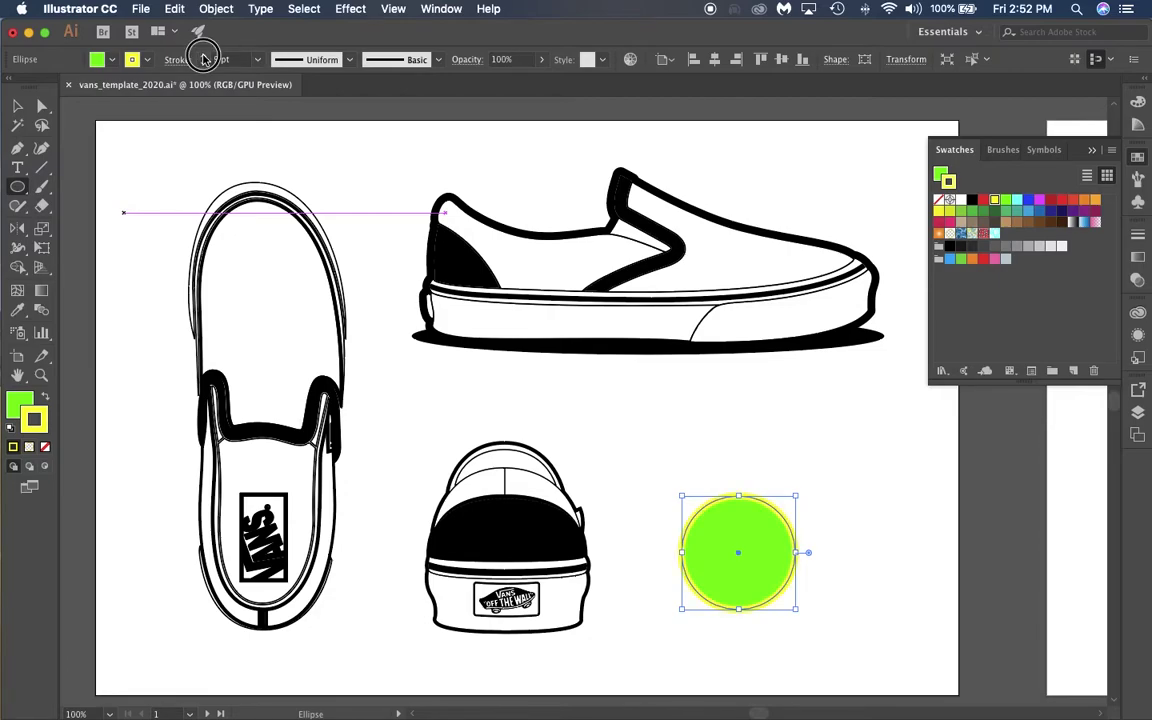
# Copy the circle into a four-circle overlapping clover and select all four circles
pyautogui.press('v')
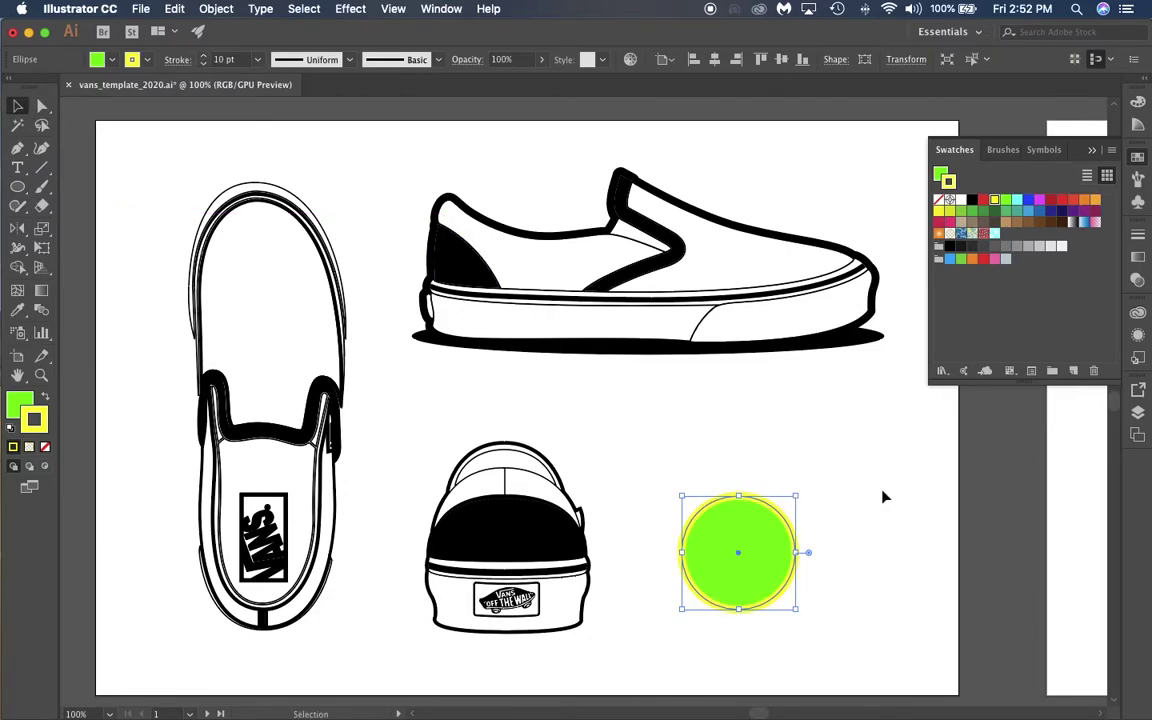
pyautogui.click(884, 497)
pyautogui.click(752, 557)
pyautogui.moveTo(752, 543); pyautogui.dragTo(786, 609)
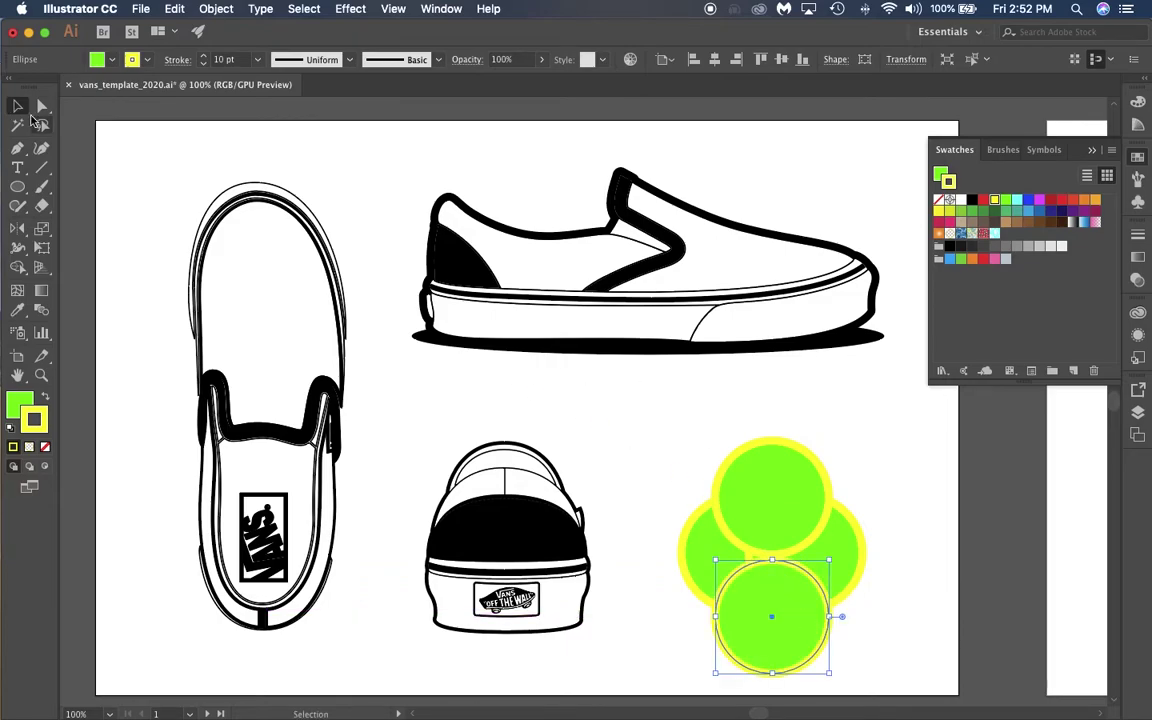
pyautogui.click(688, 441)
pyautogui.scroll(-4, 787, 522)
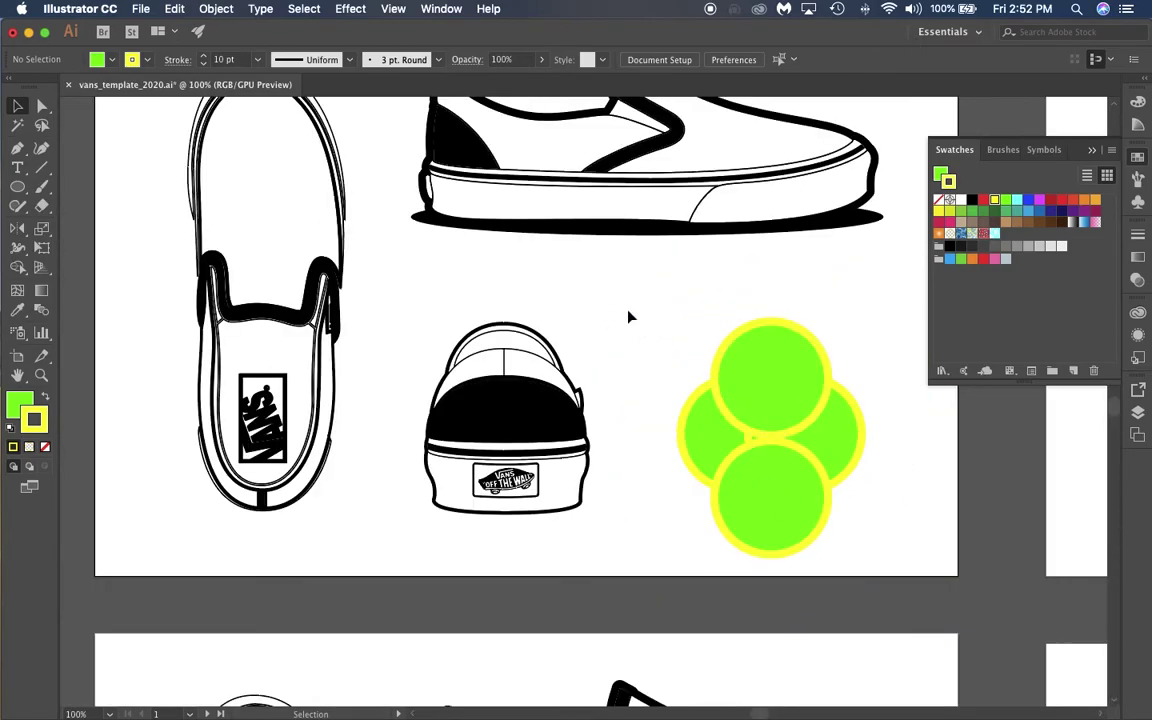
pyautogui.click(650, 312)
pyautogui.moveTo(650, 312); pyautogui.dragTo(882, 548)
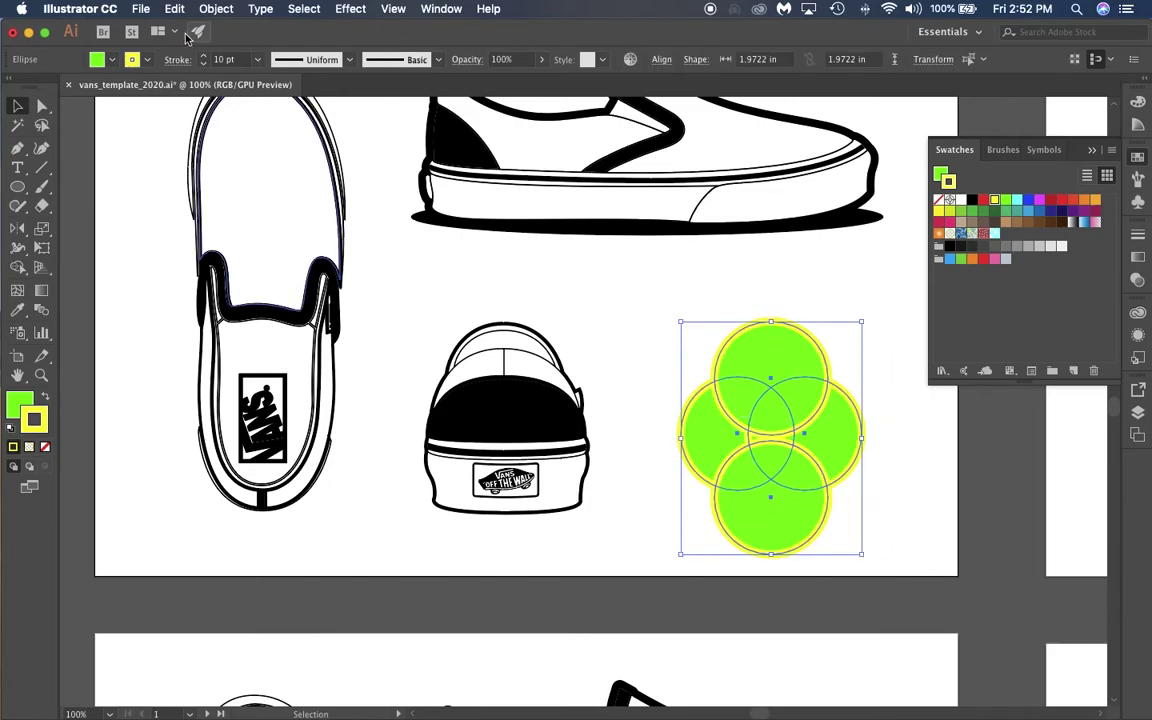
# Make a pattern from the selected circles and name it GreenDot
pyautogui.click(216, 9)
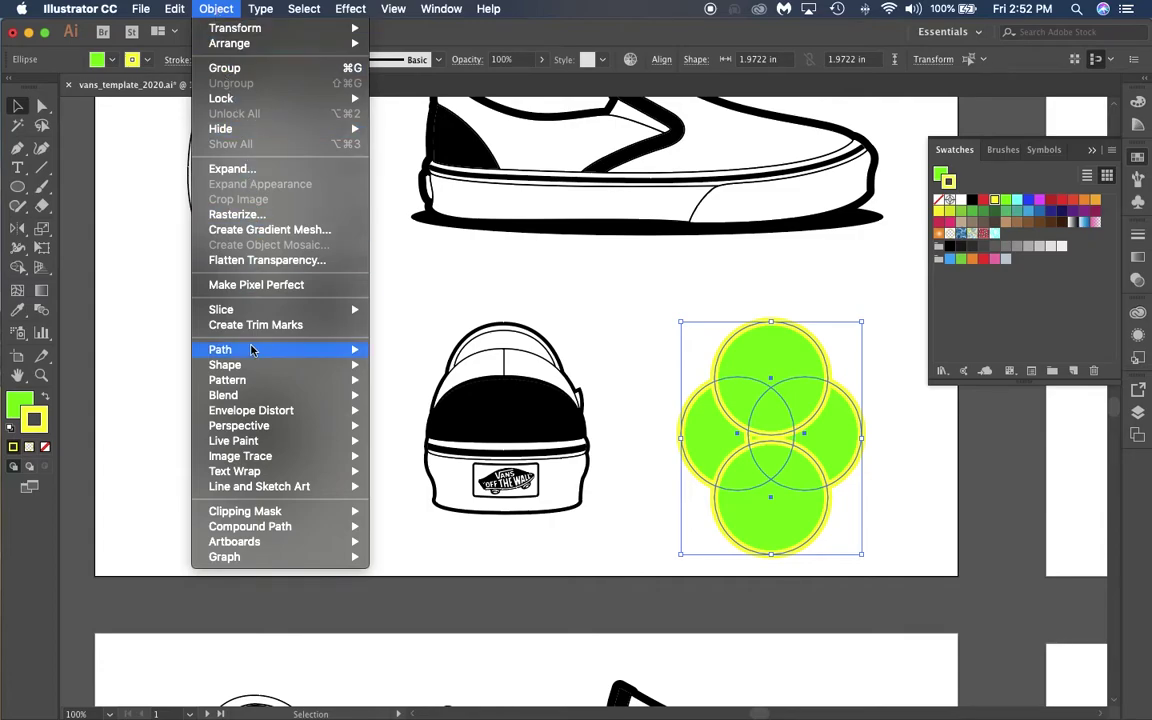
pyautogui.moveTo(248, 382)
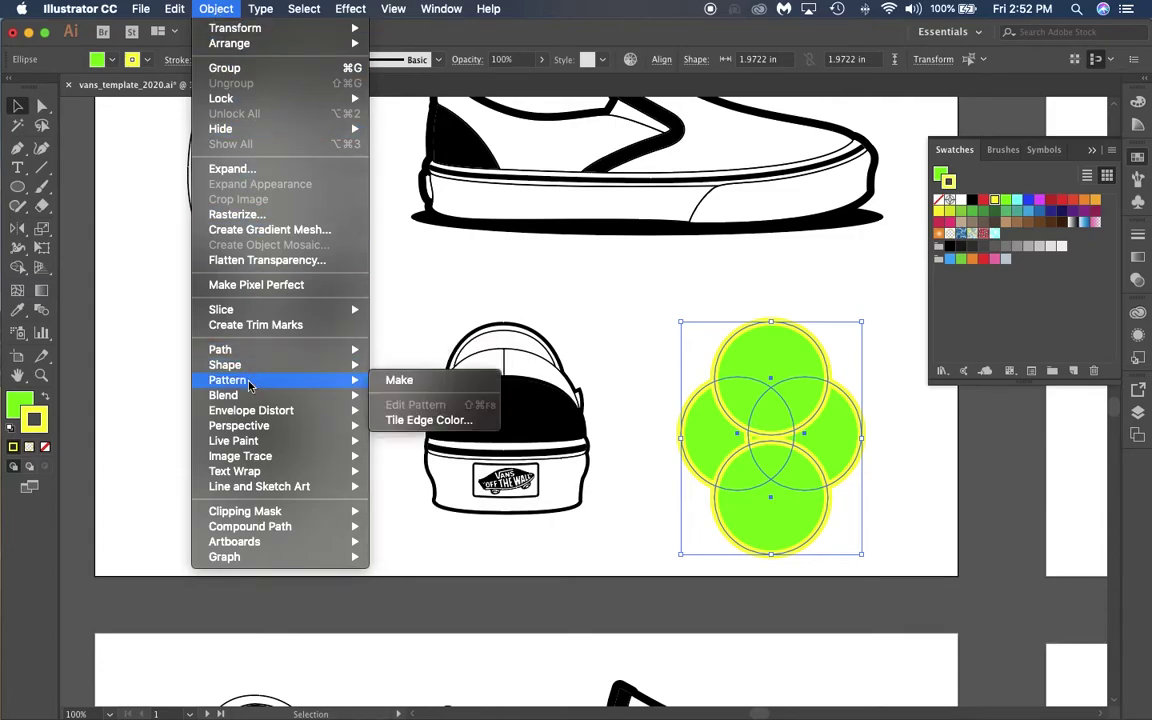
pyautogui.click(445, 381)
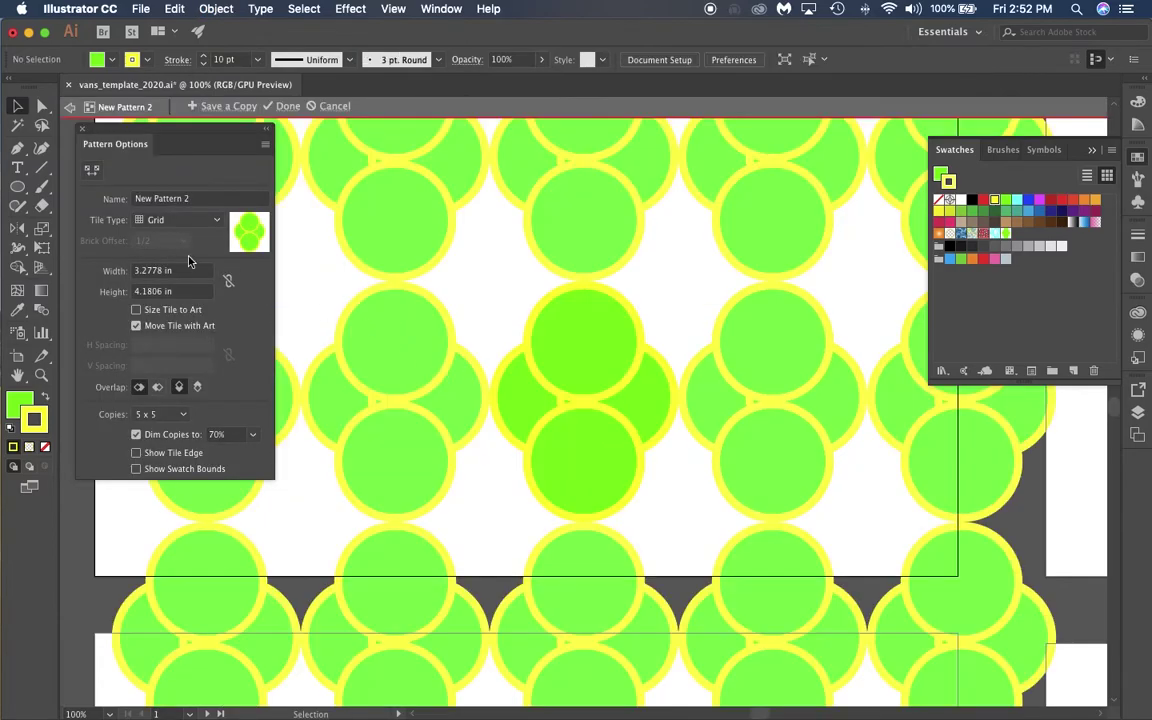
pyautogui.scroll(-2, 630, 355)
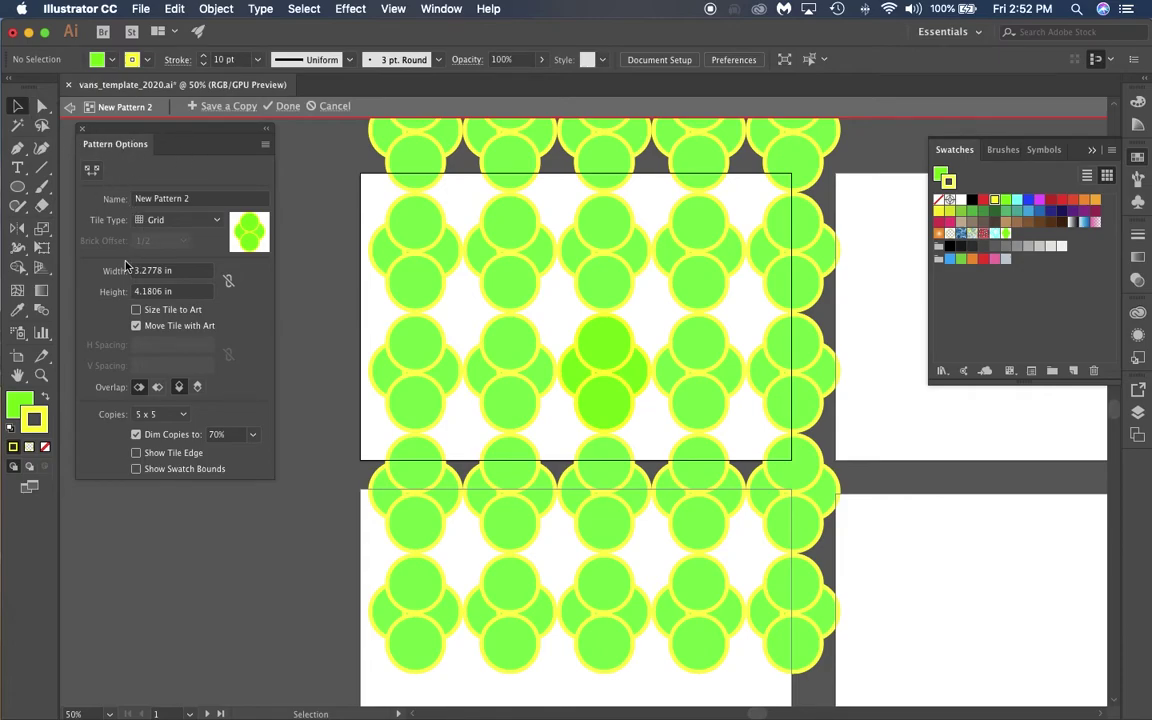
pyautogui.click(213, 199)
pyautogui.moveTo(213, 199); pyautogui.dragTo(133, 199)
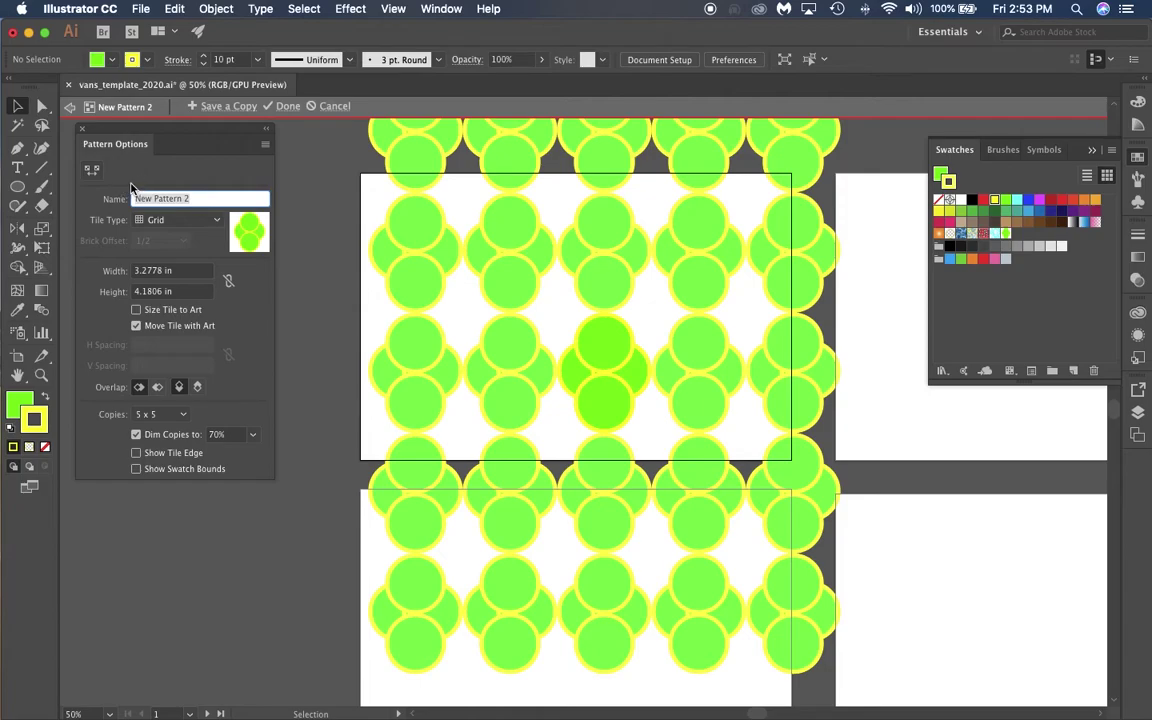
pyautogui.write('GreenDot')
# Try the brick and hex tile layouts, settling on Hex by Row
pyautogui.click(213, 222)
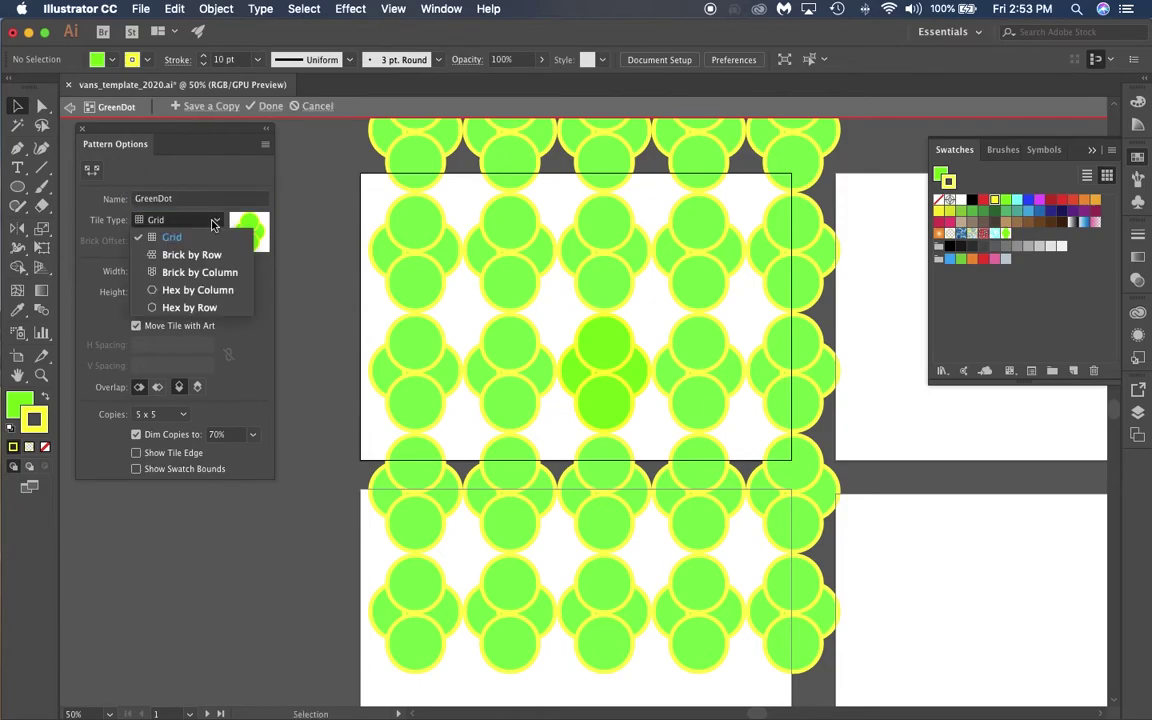
pyautogui.click(179, 256)
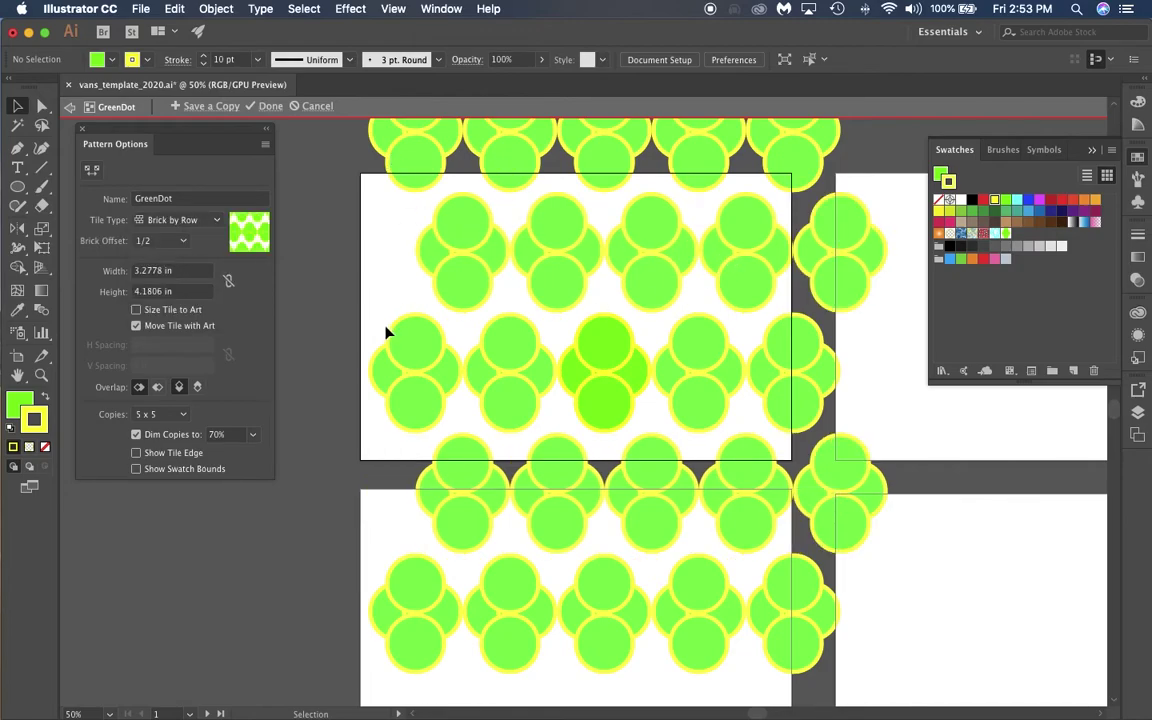
pyautogui.click(176, 220)
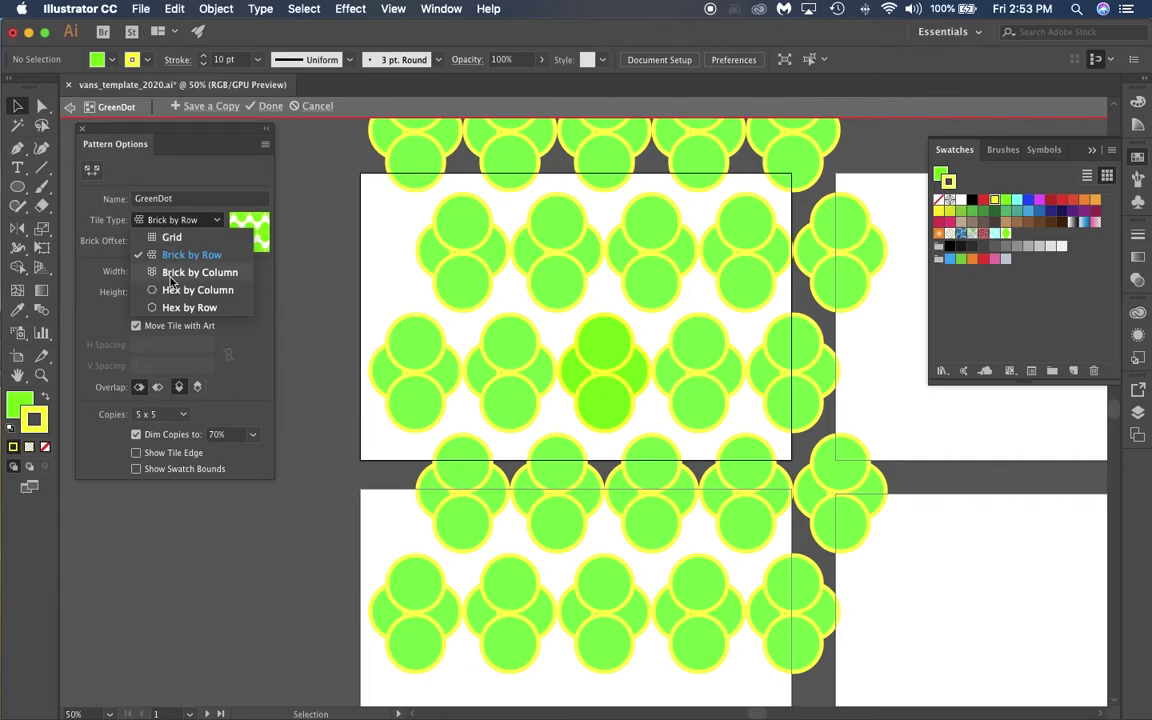
pyautogui.click(165, 263)
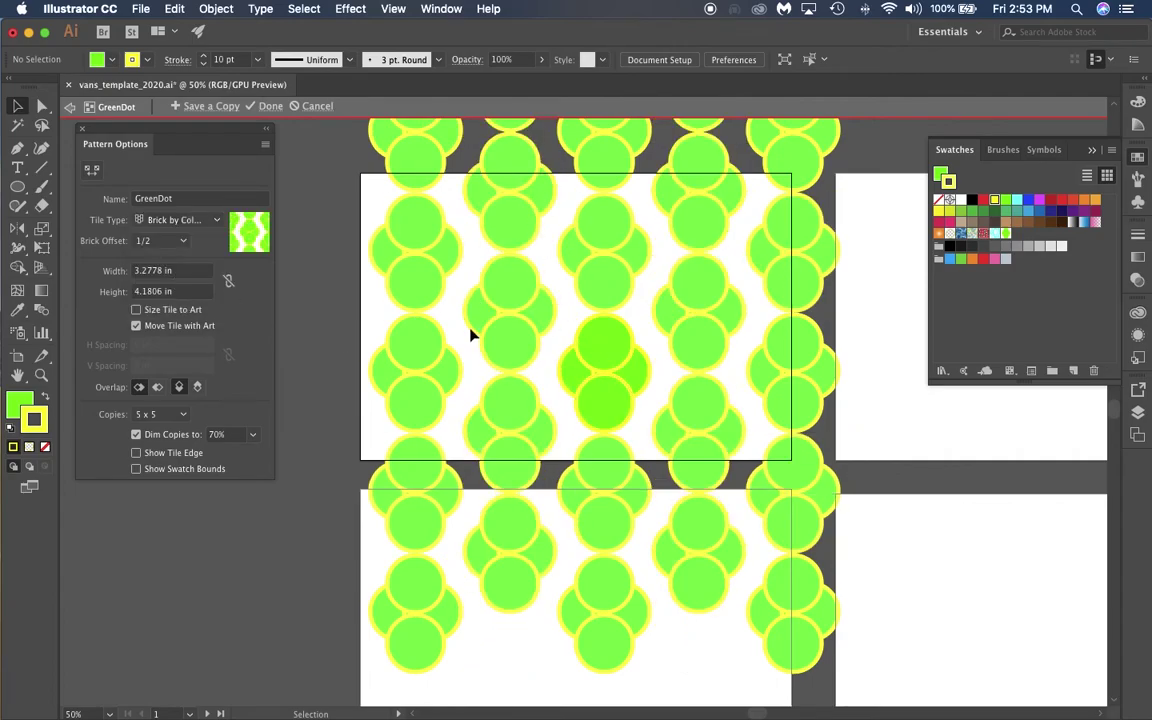
pyautogui.click(180, 221)
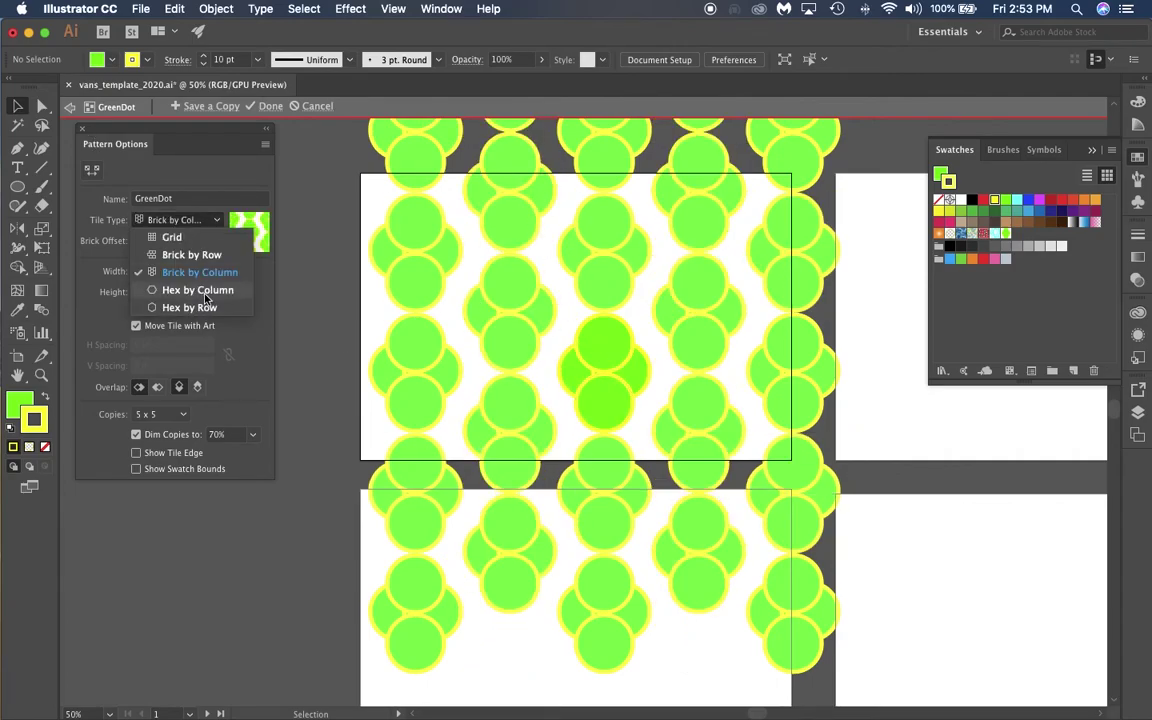
pyautogui.click(200, 289)
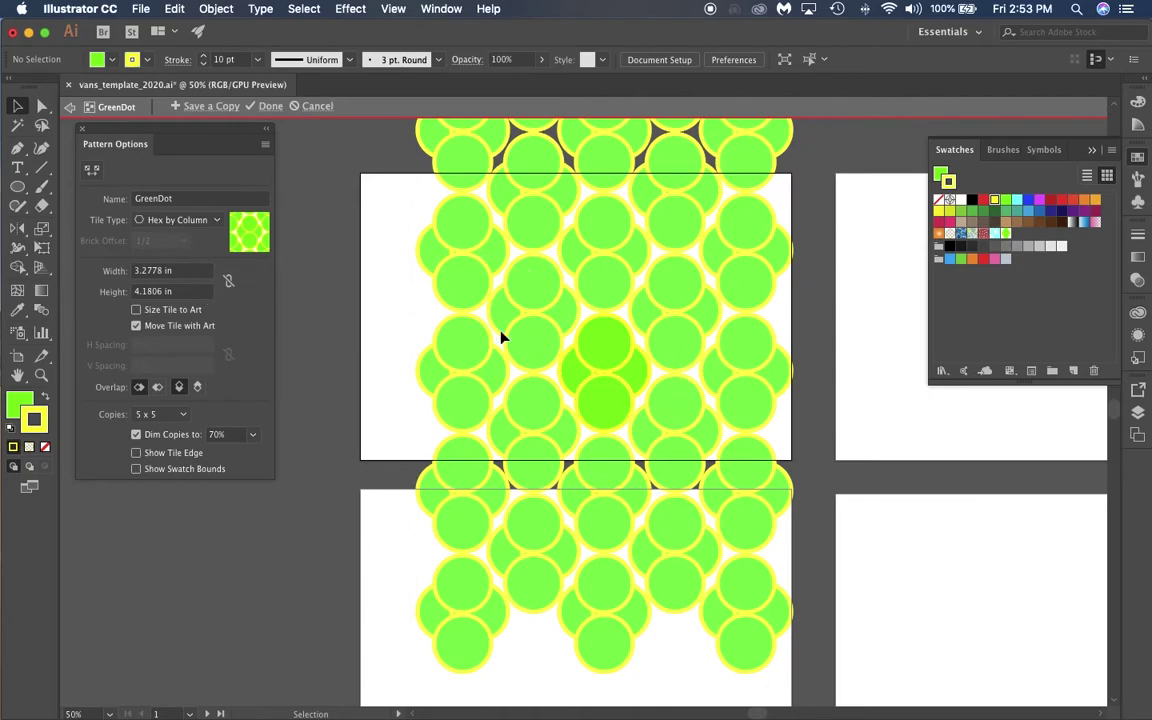
pyautogui.click(178, 220)
pyautogui.click(189, 307)
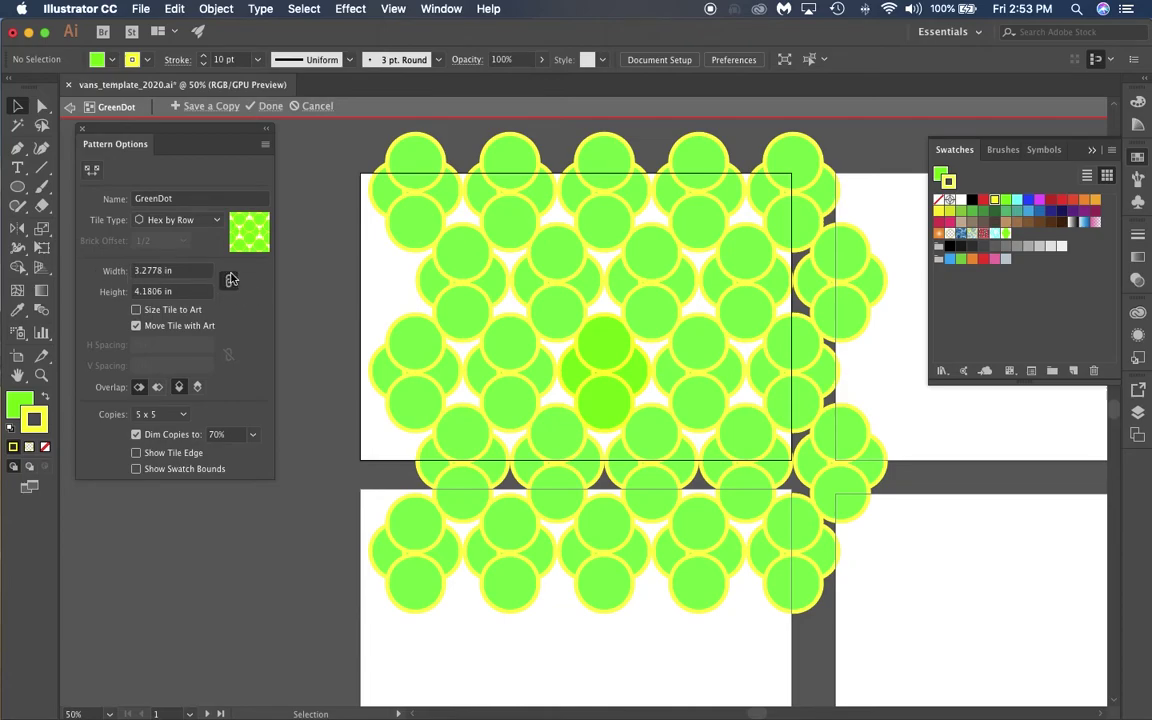
# Try tile widths of 7.625 and 4.875 in, then unlink and set 3 in by 5.5 in
pyautogui.click(167, 271)
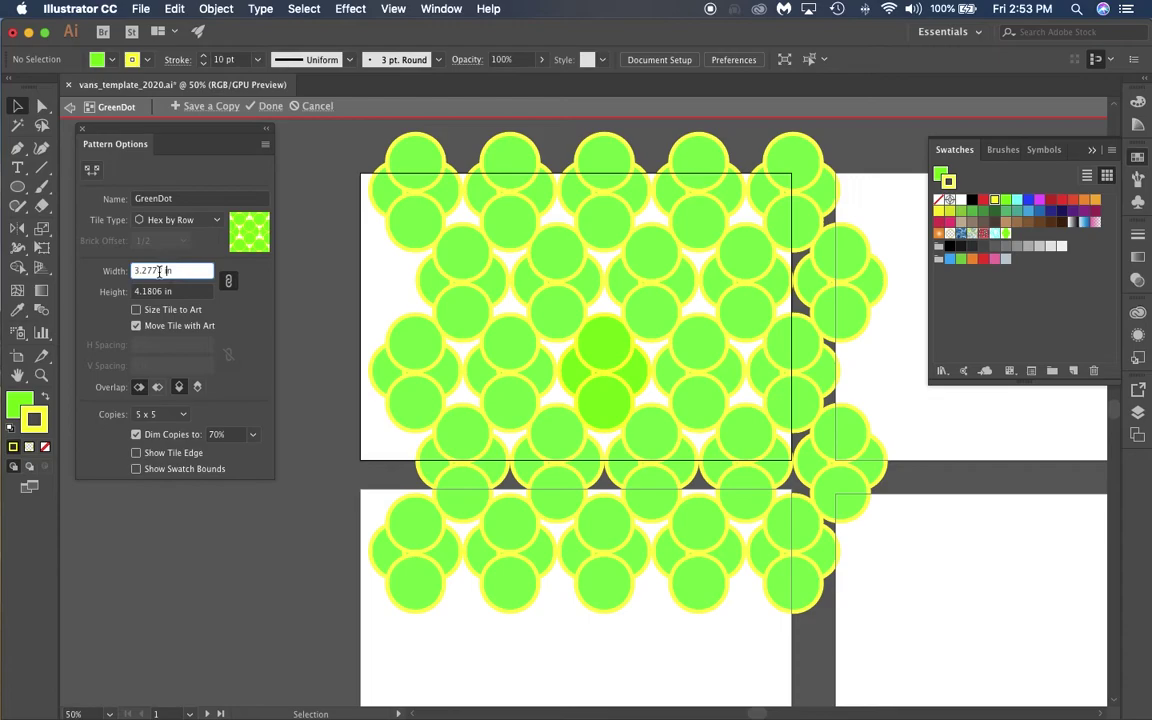
pyautogui.write('7.625')
pyautogui.press('Return')
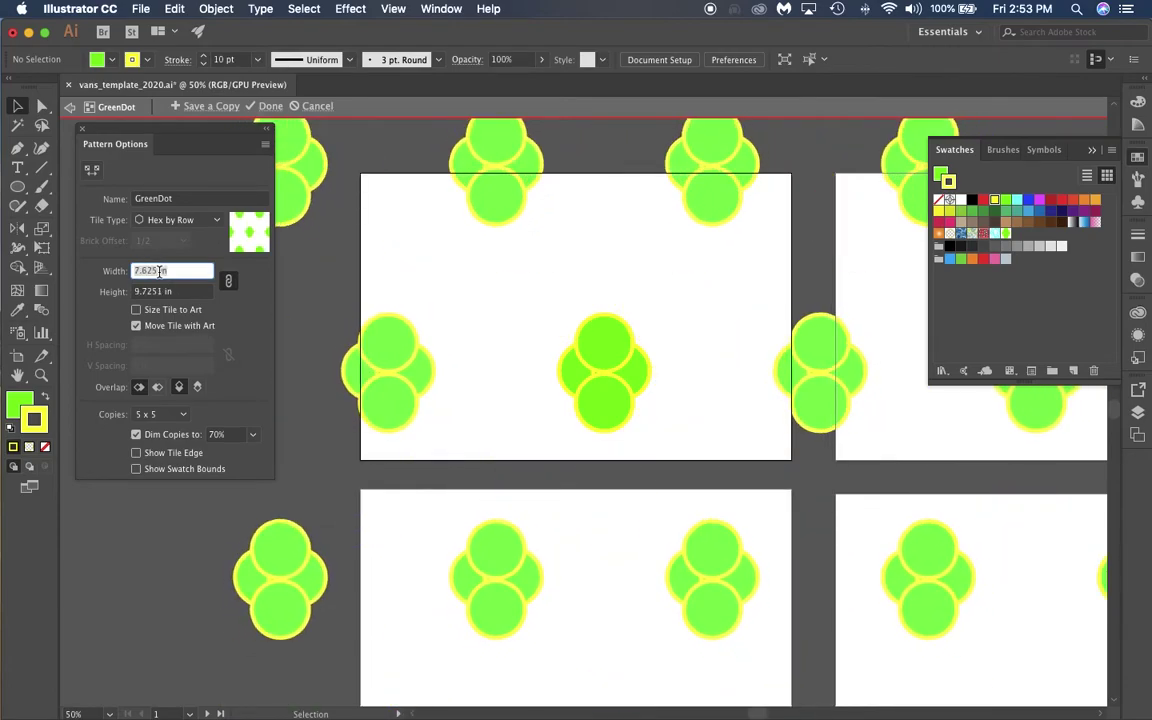
pyautogui.write('4.875')
pyautogui.press('Return')
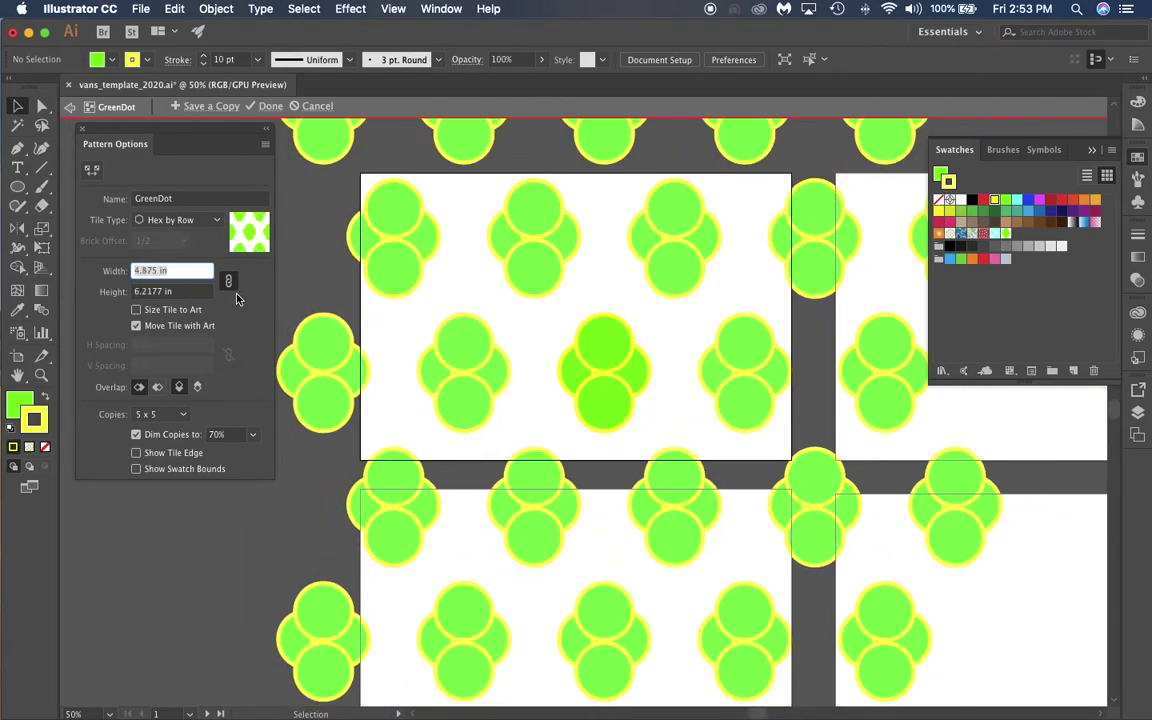
pyautogui.click(228, 281)
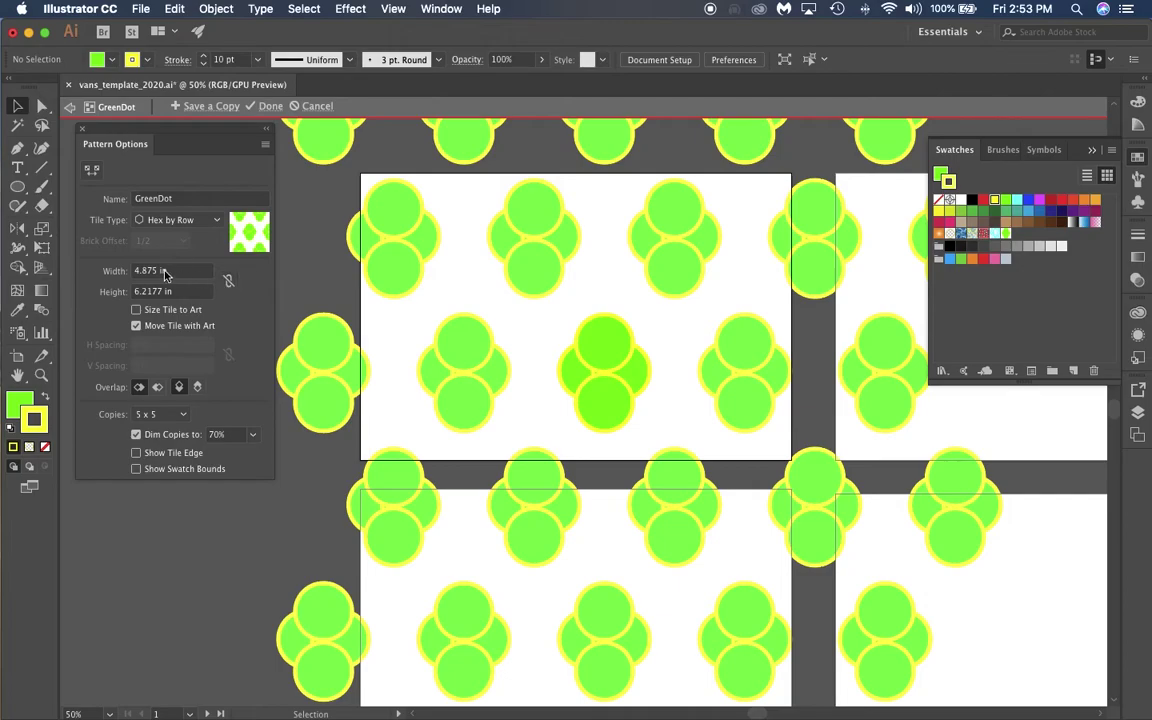
pyautogui.click(165, 271)
pyautogui.write('3')
pyautogui.press('Return')
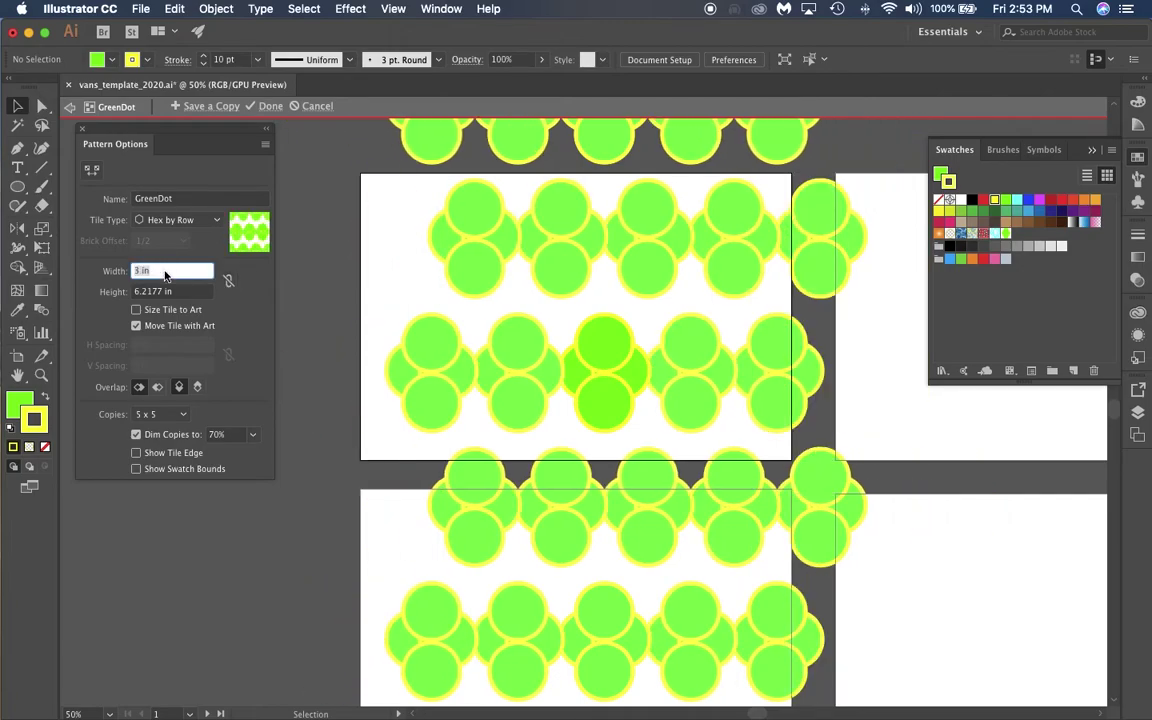
pyautogui.click(168, 291)
pyautogui.write('5.5')
pyautogui.press('Return')
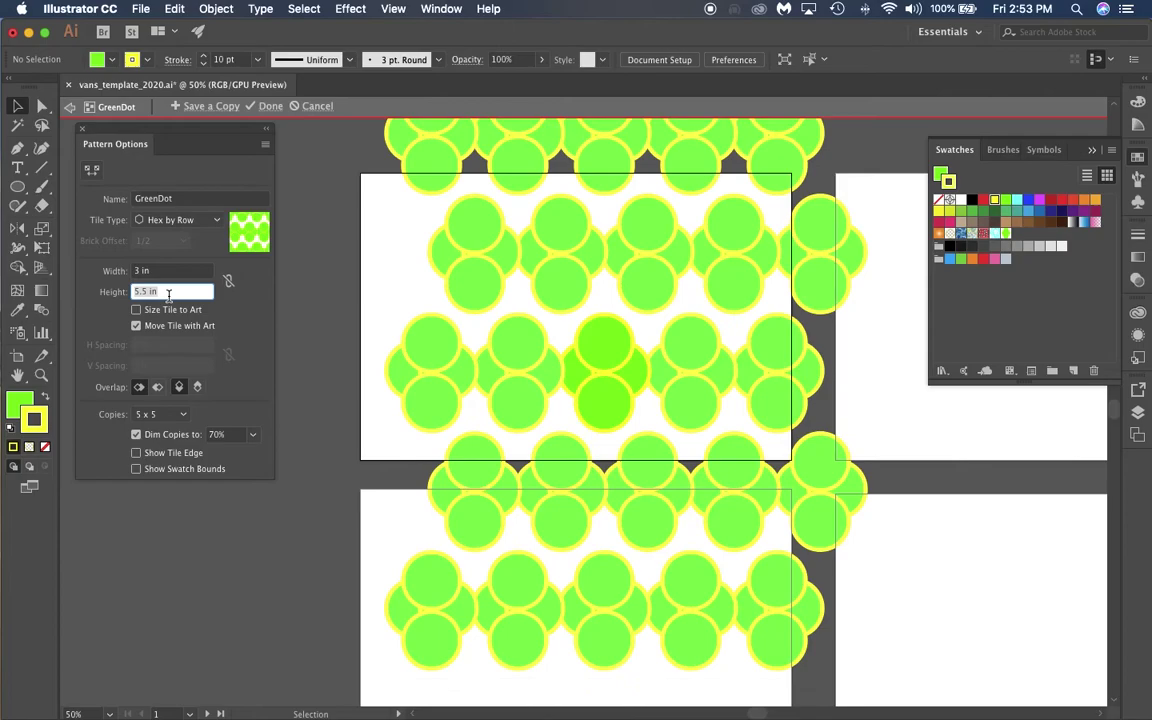
# Relink tile dimensions, set the width to 3.875 in, and preview 9 x 9 copies
pyautogui.click(228, 281)
pyautogui.click(166, 271)
pyautogui.write('3.125')
pyautogui.press('Return')
pyautogui.write('3.875')
pyautogui.press('Return')
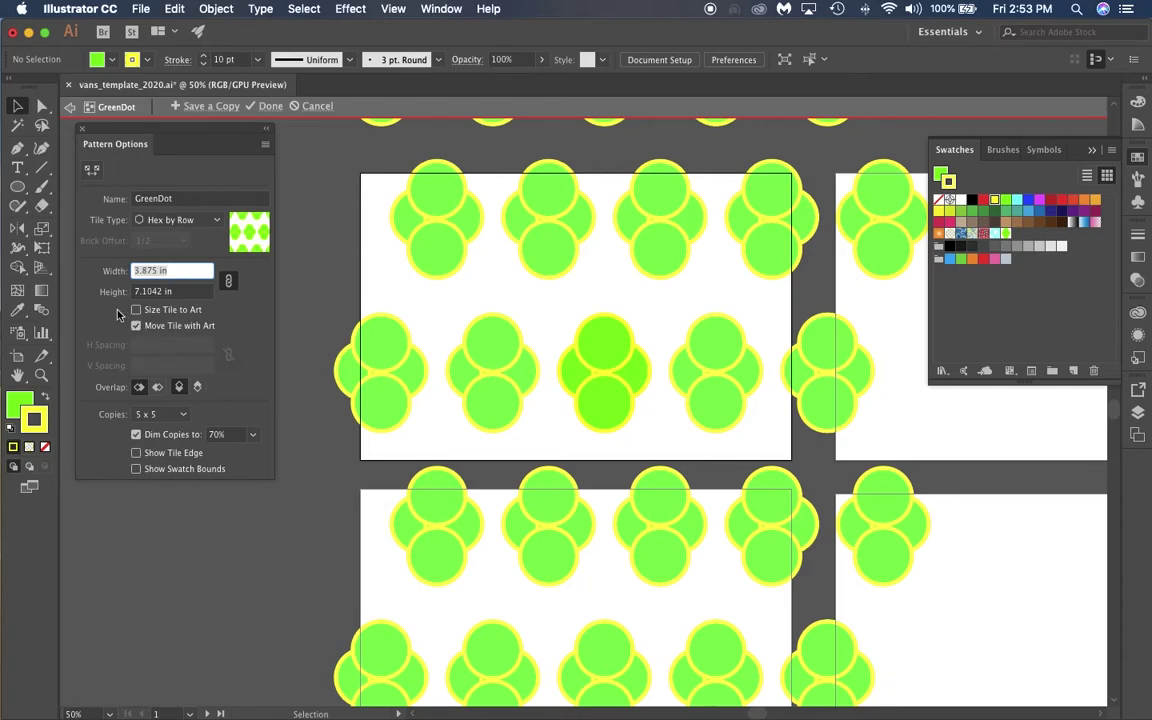
pyautogui.click(100, 282)
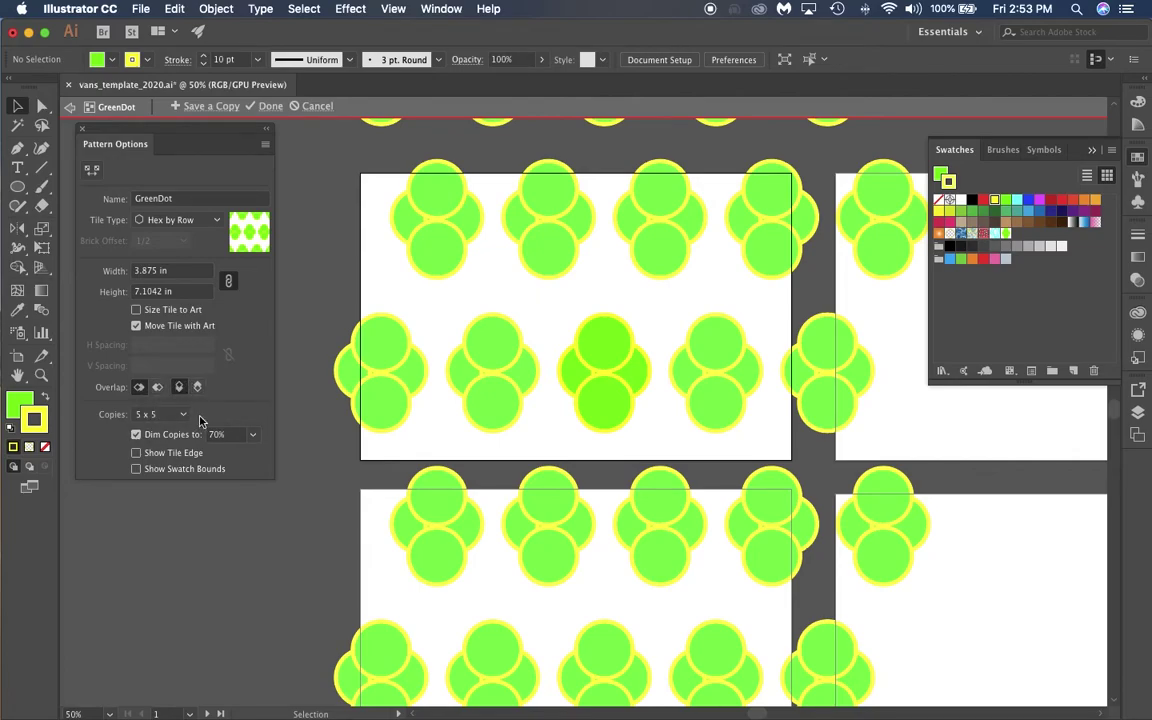
pyautogui.click(183, 414)
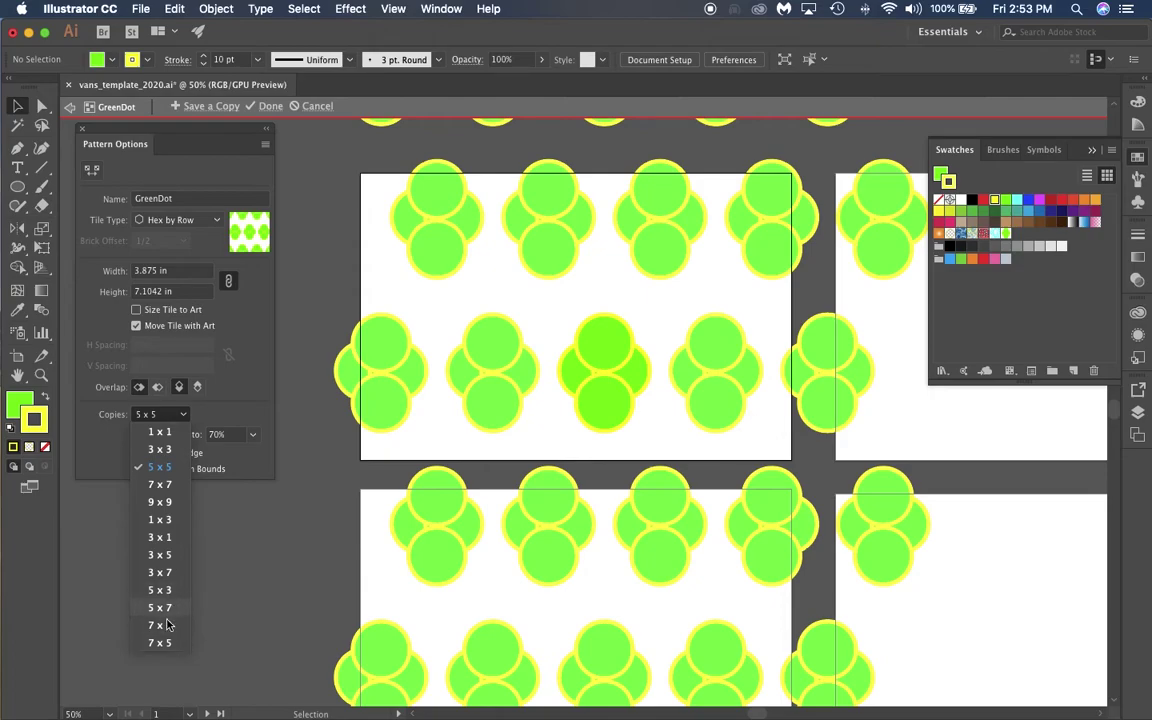
pyautogui.click(160, 502)
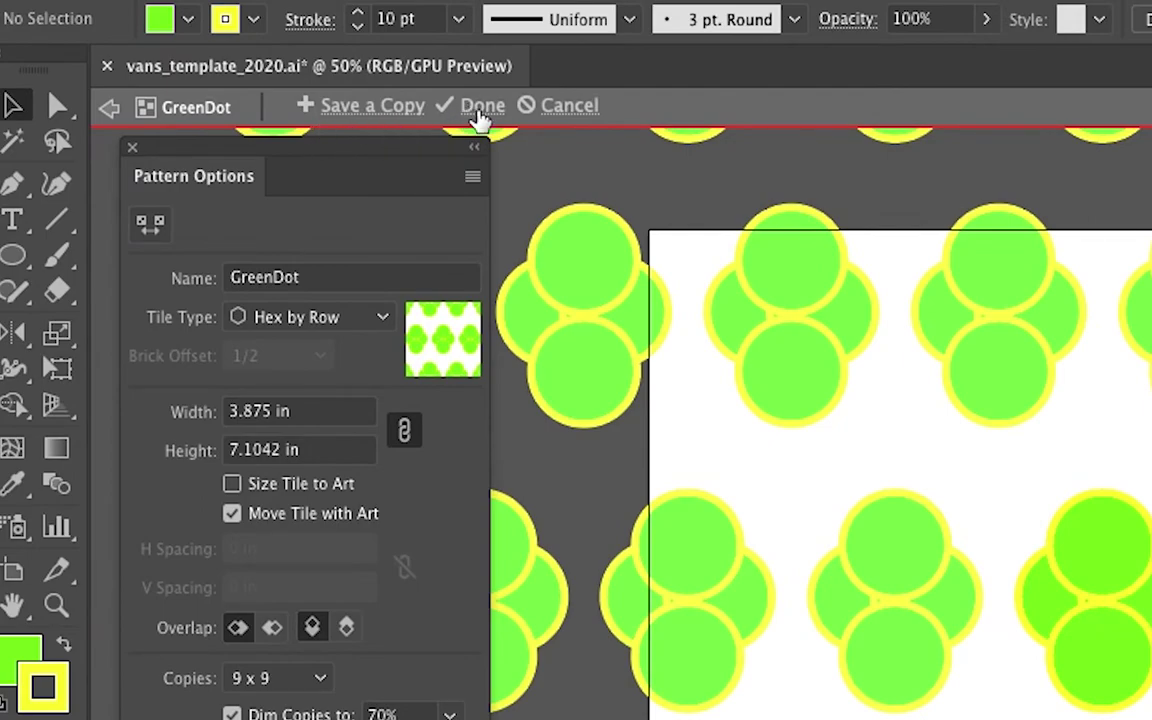
# Save GreenDot, fill the side panel with it, and slide the circles to the panel's middle
pyautogui.click(481, 118)
pyautogui.click(1006, 235)
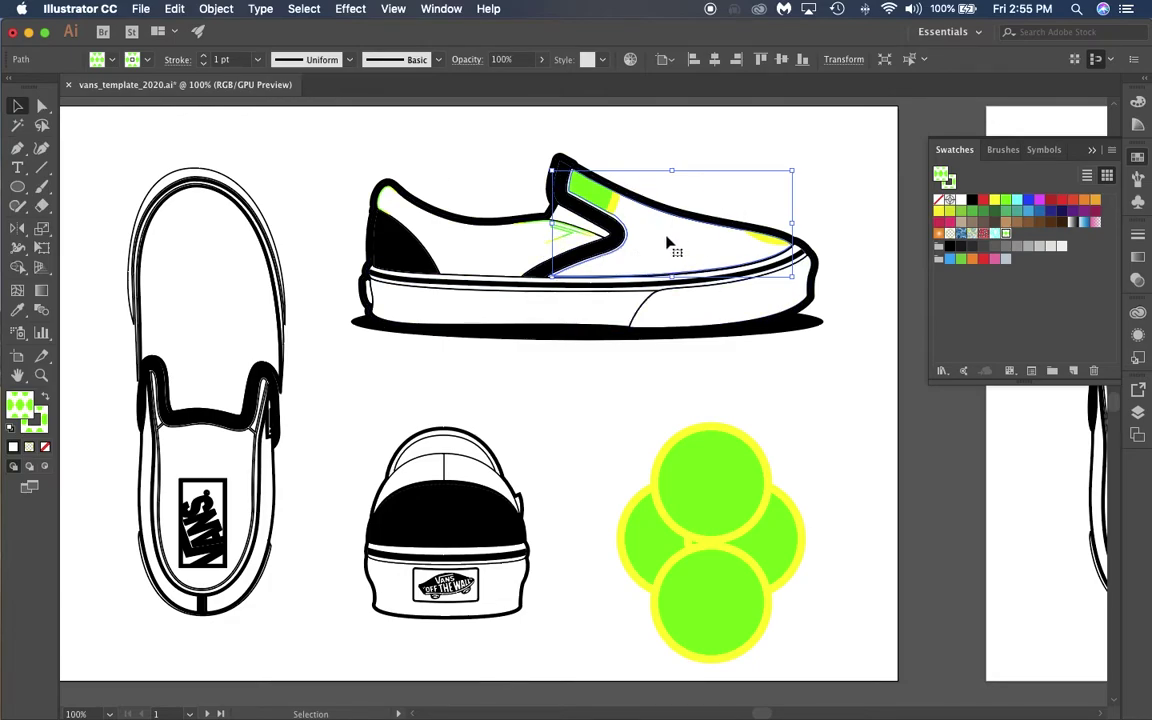
pyautogui.moveTo(640, 235)
pyautogui.mouseDown()
pyautogui.moveTo(707, 265)
pyautogui.moveTo(717, 176)
pyautogui.mouseUp()
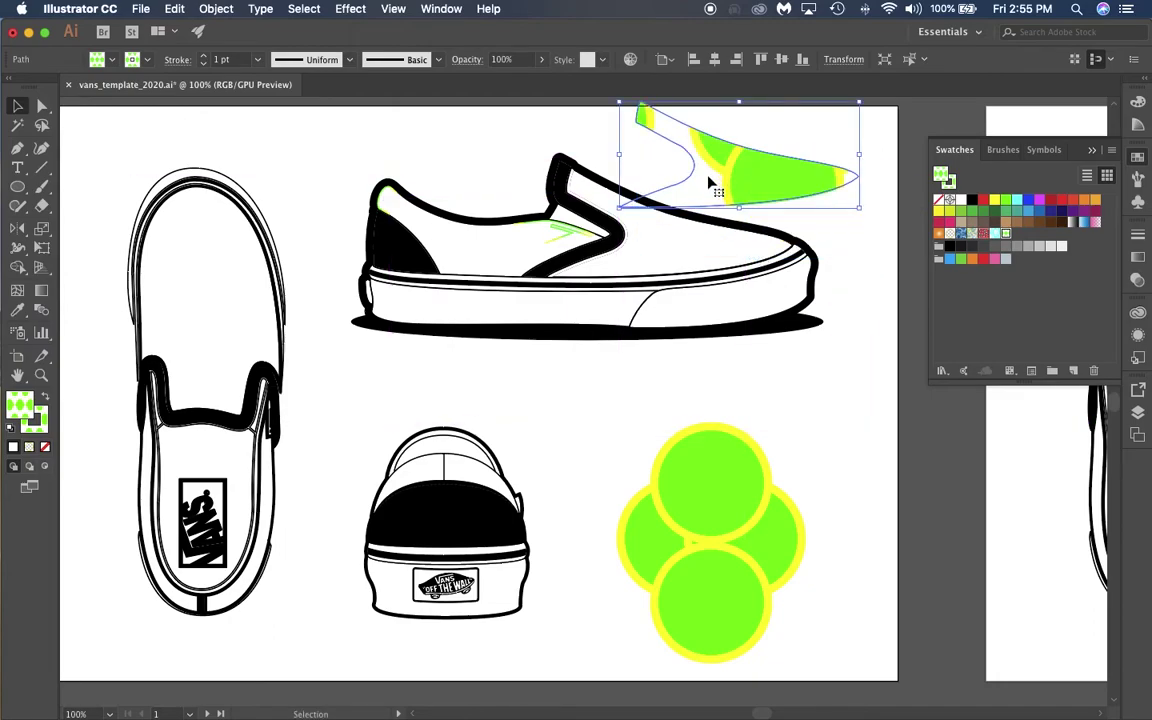
pyautogui.press('super+z')
pyautogui.press('super+z')
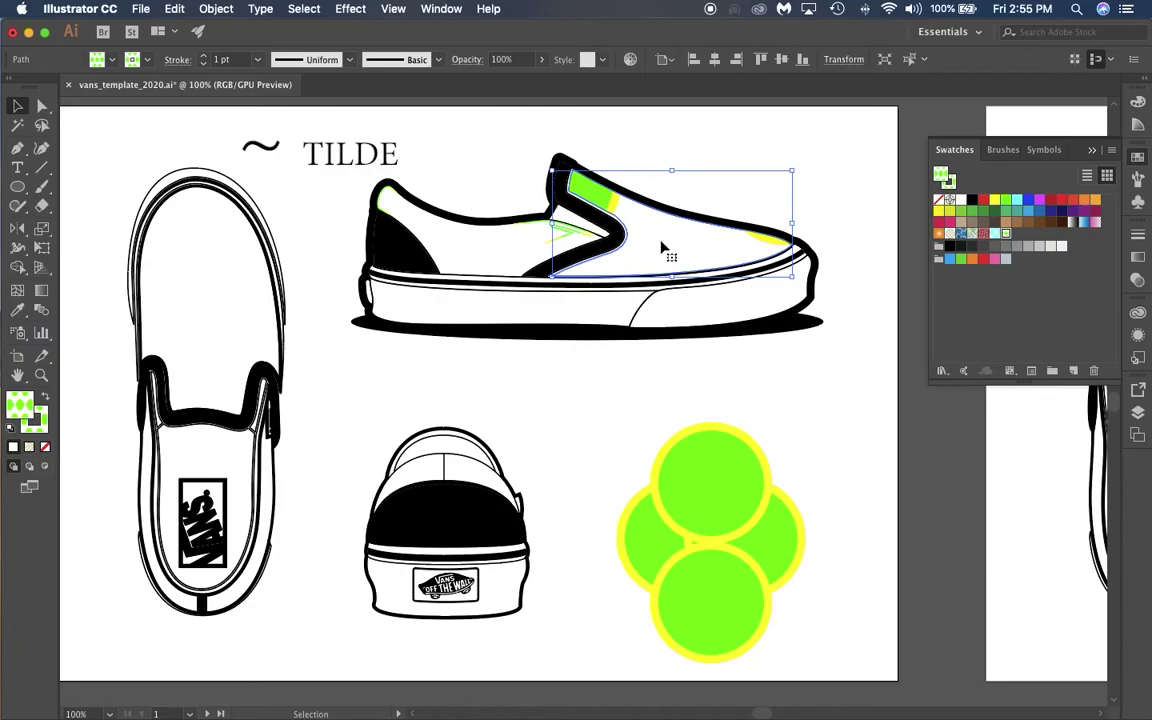
pyautogui.moveTo(651, 249); pyautogui.dragTo(680, 250)
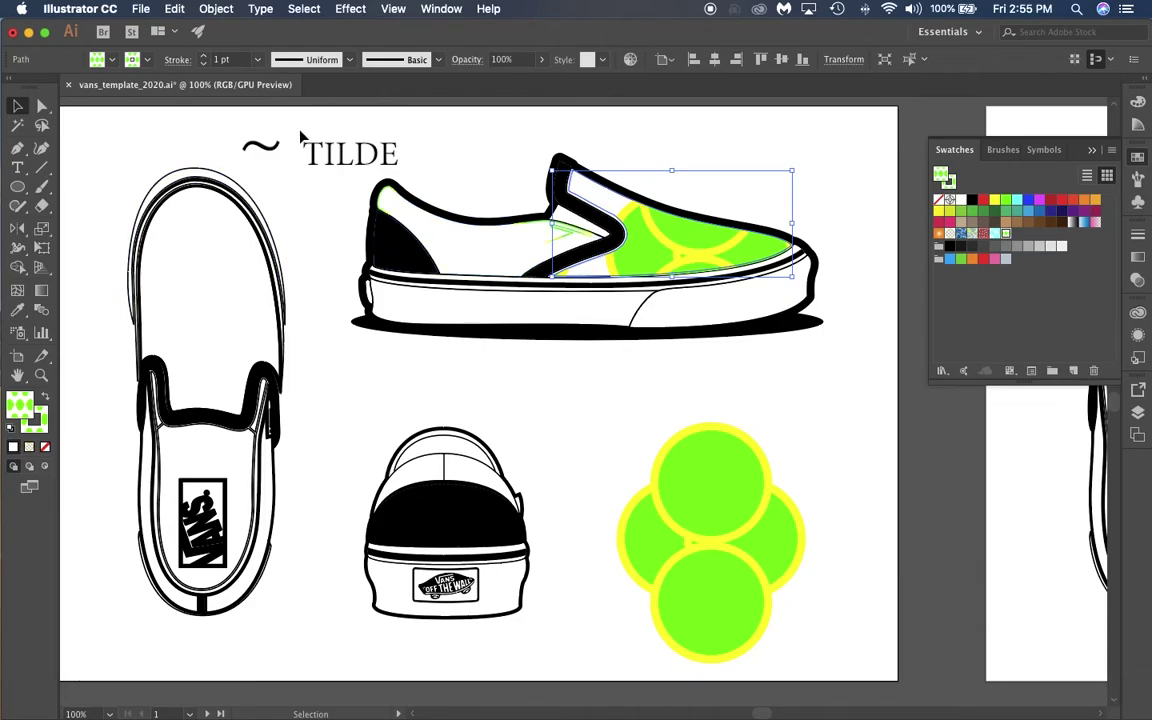
pyautogui.click(285, 165)
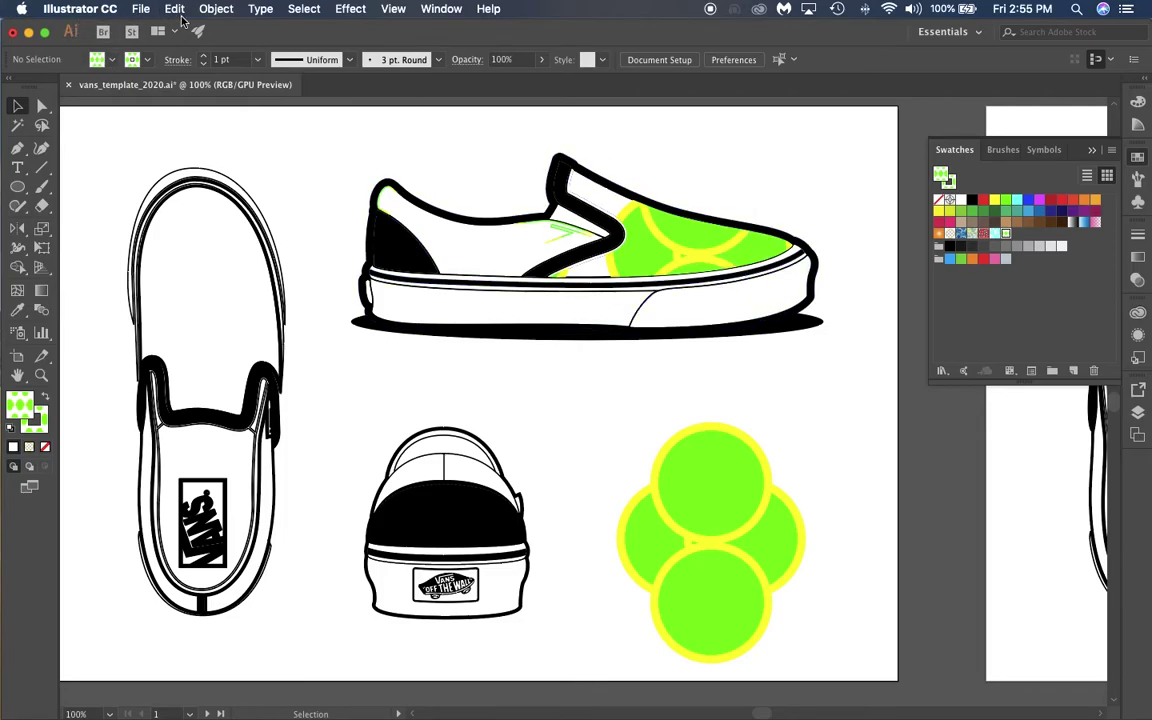
pyautogui.click(678, 245)
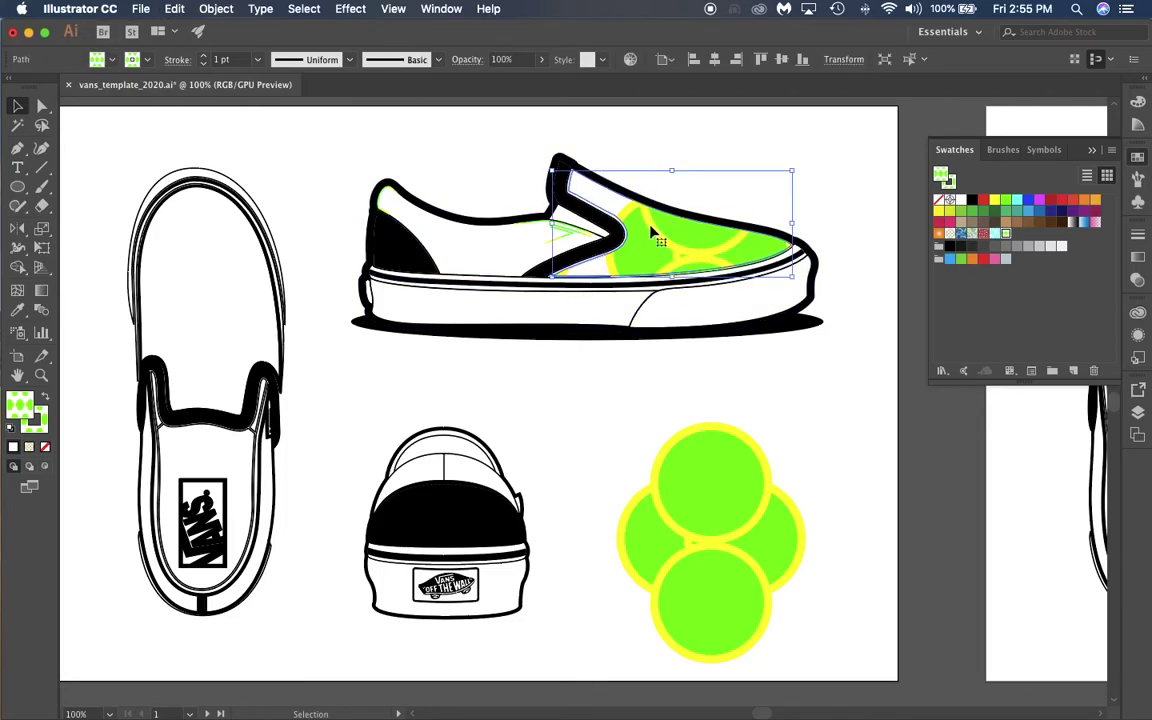
# Scale only the side panel's pattern, not its shape, to 8% uniform
pyautogui.click(215, 10)
pyautogui.moveTo(254, 32)
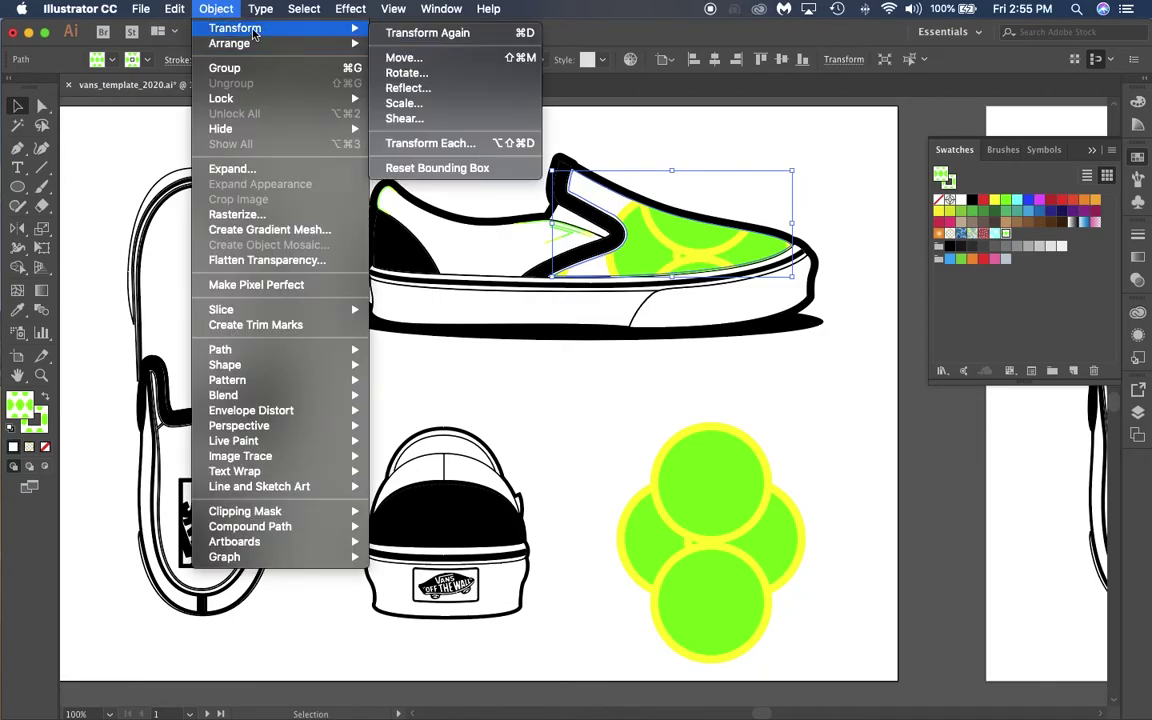
pyautogui.click(420, 103)
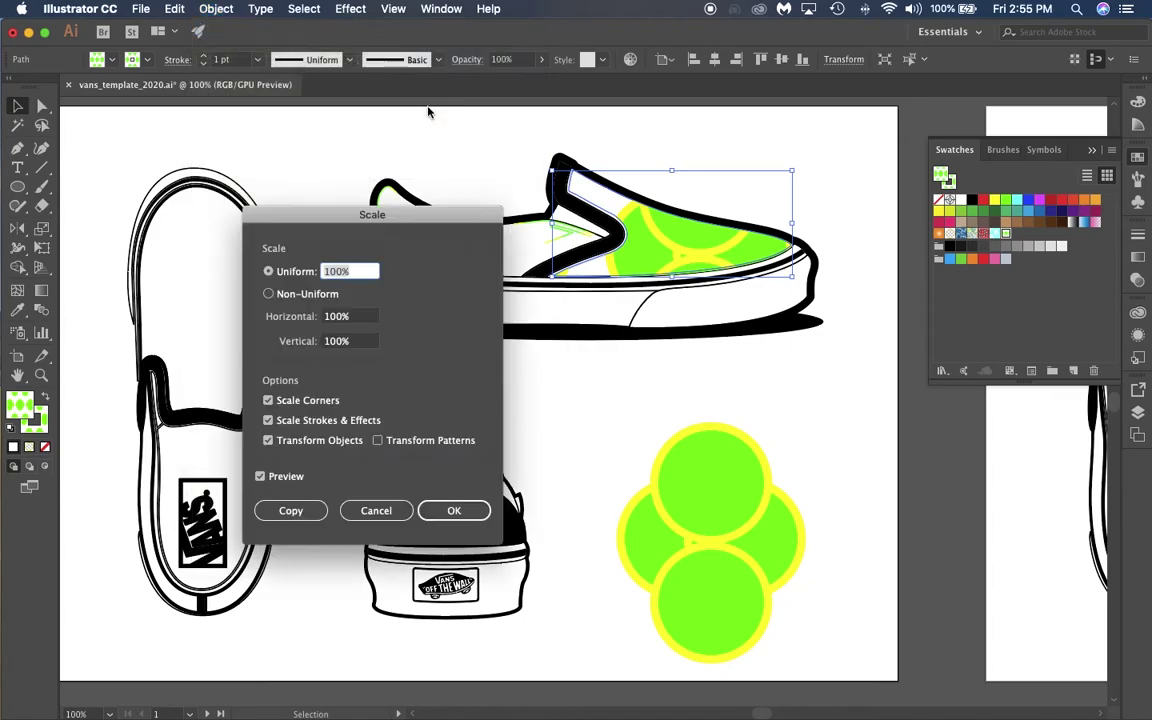
pyautogui.moveTo(410, 220); pyautogui.dragTo(445, 147)
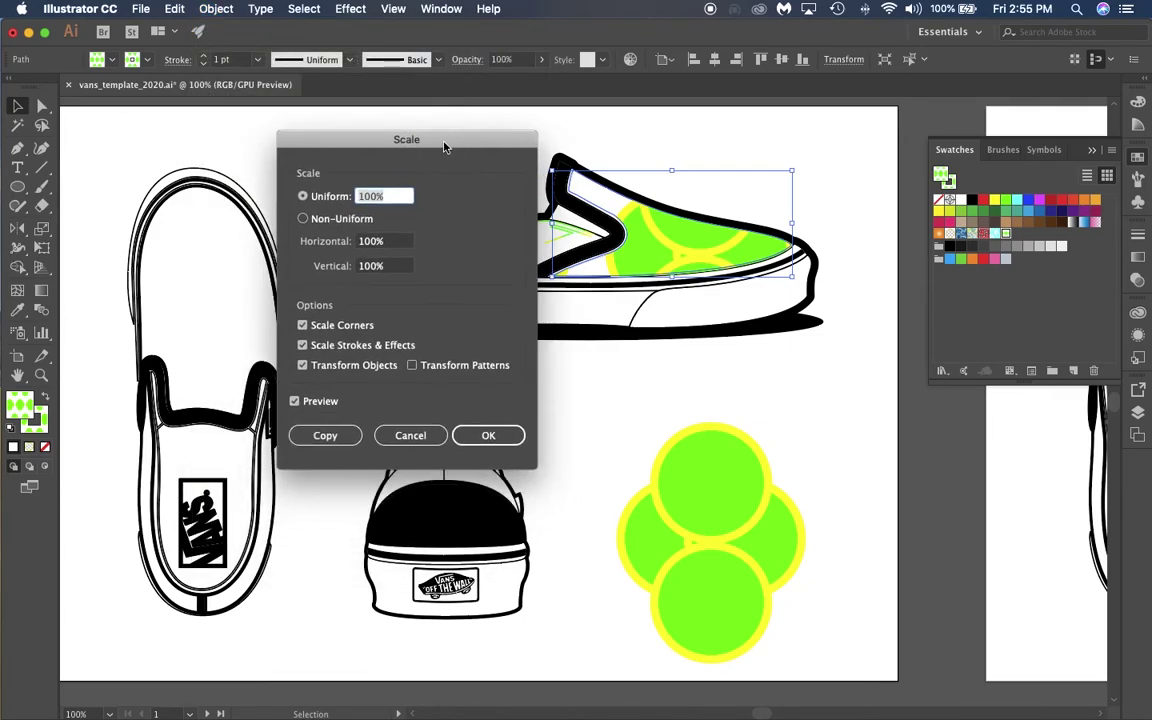
pyautogui.click(303, 366)
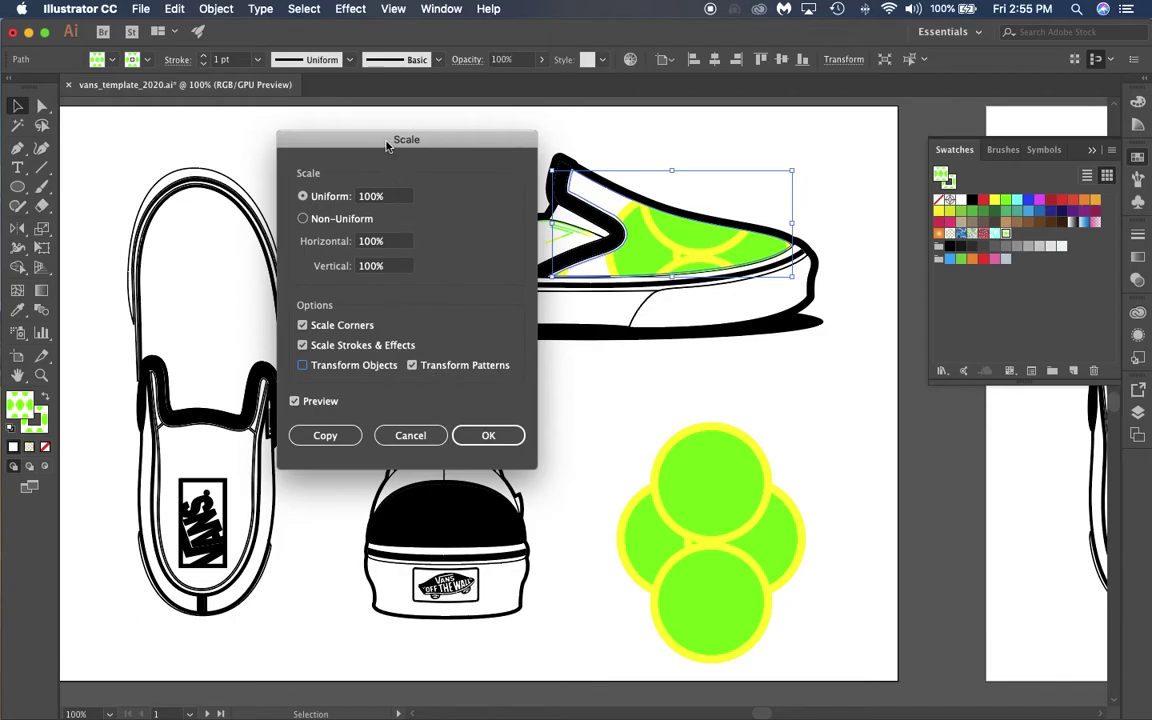
pyautogui.moveTo(387, 146); pyautogui.dragTo(304, 146)
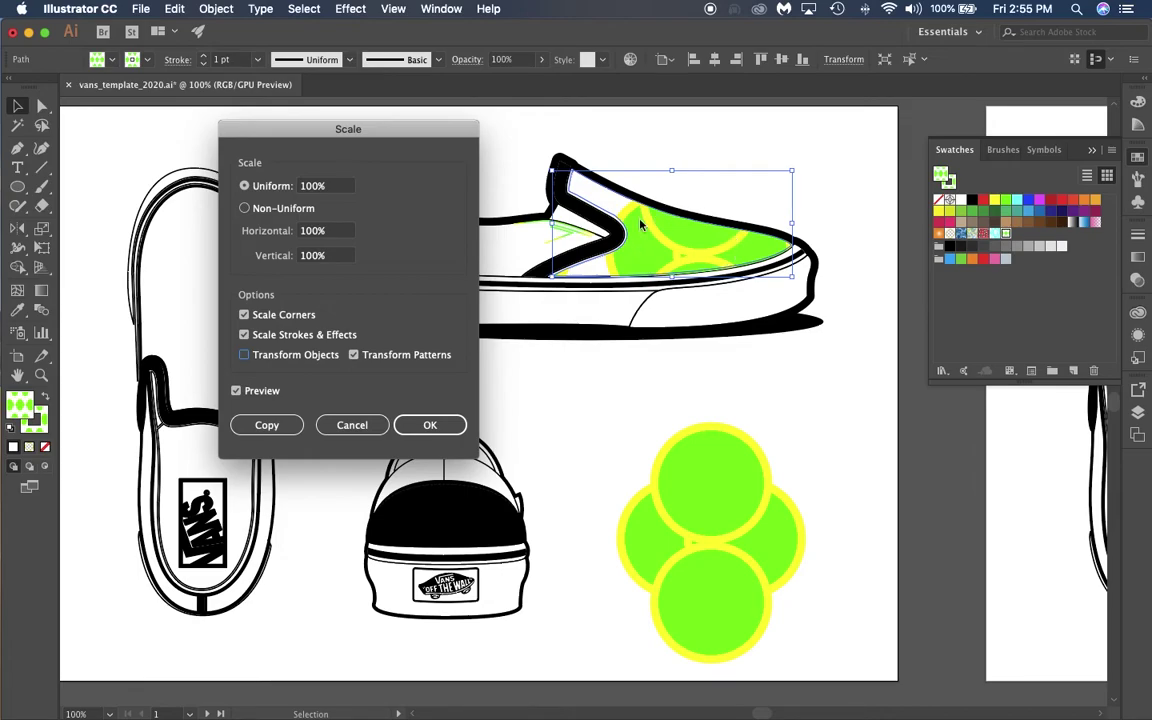
pyautogui.click(340, 186)
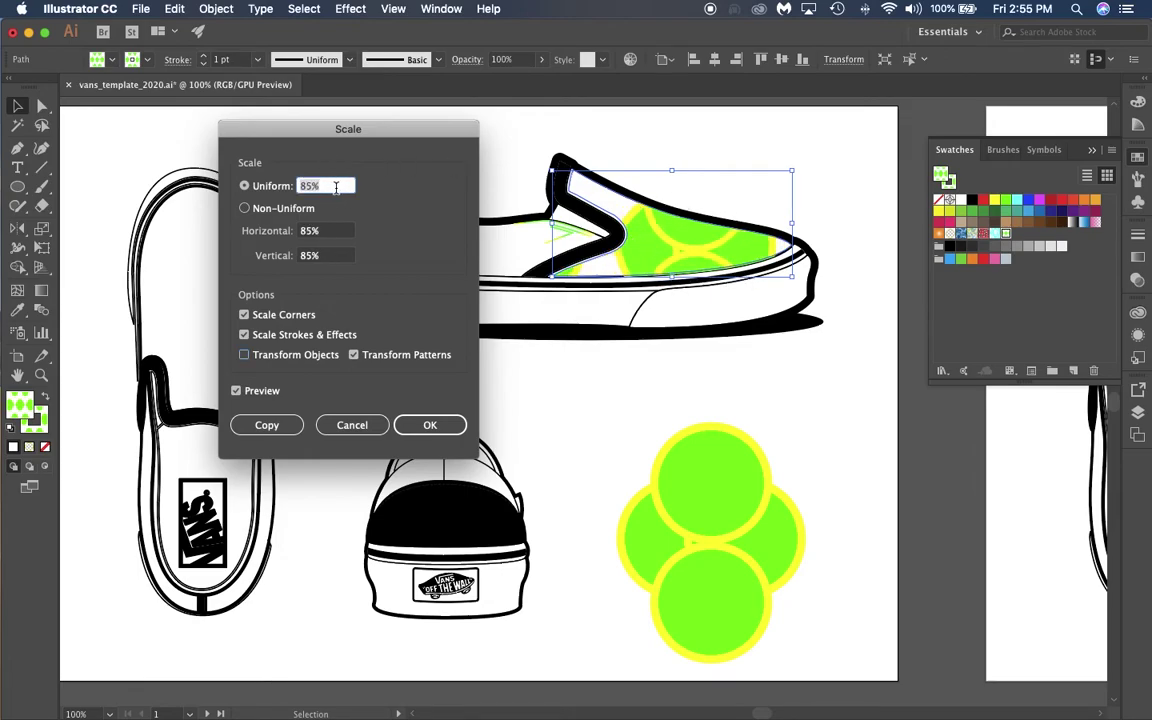
pyautogui.write('42')
pyautogui.press('Tab')
pyautogui.press('Down')
pyautogui.press('Down')
pyautogui.press('Down')
pyautogui.press('Down')
pyautogui.press('Down')
pyautogui.press('Down')
pyautogui.press('Down')
pyautogui.press('Down')
pyautogui.press('Down')
pyautogui.press('Down')
pyautogui.press('Down')
pyautogui.press('Down')
pyautogui.press('Down')
pyautogui.press('Down')
pyautogui.press('Down')
pyautogui.press('Down')
pyautogui.press('Down')
pyautogui.press('Down')
pyautogui.press('Down')
pyautogui.press('Down')
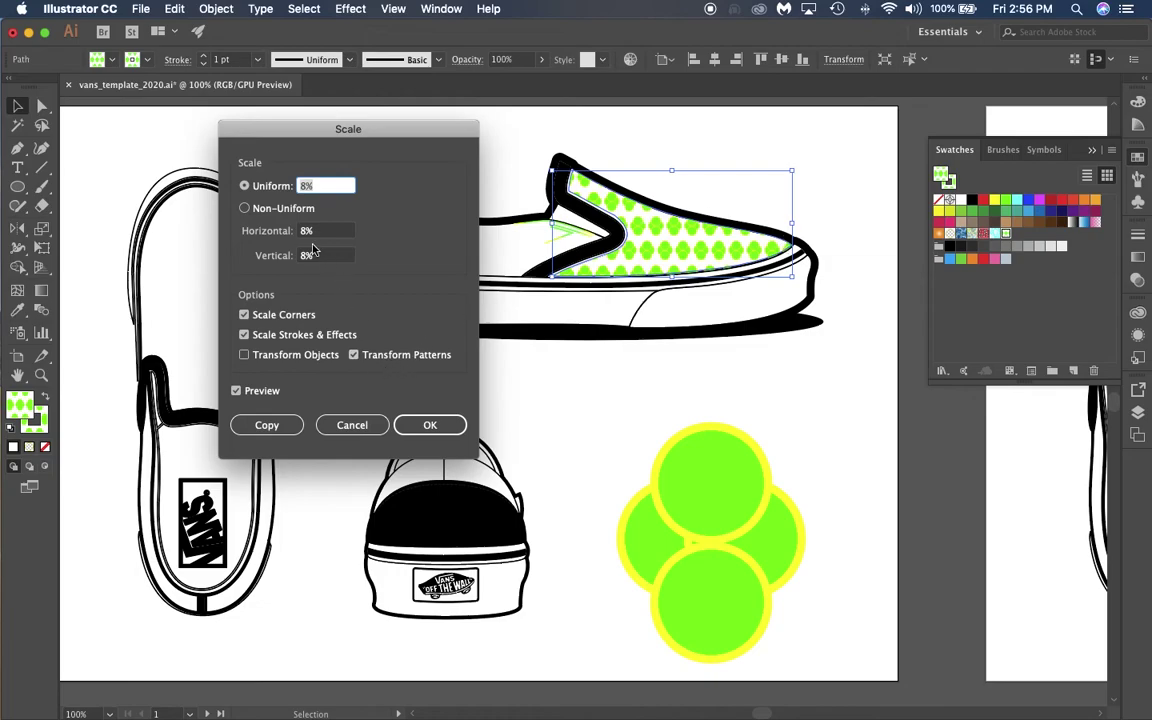
pyautogui.click(430, 425)
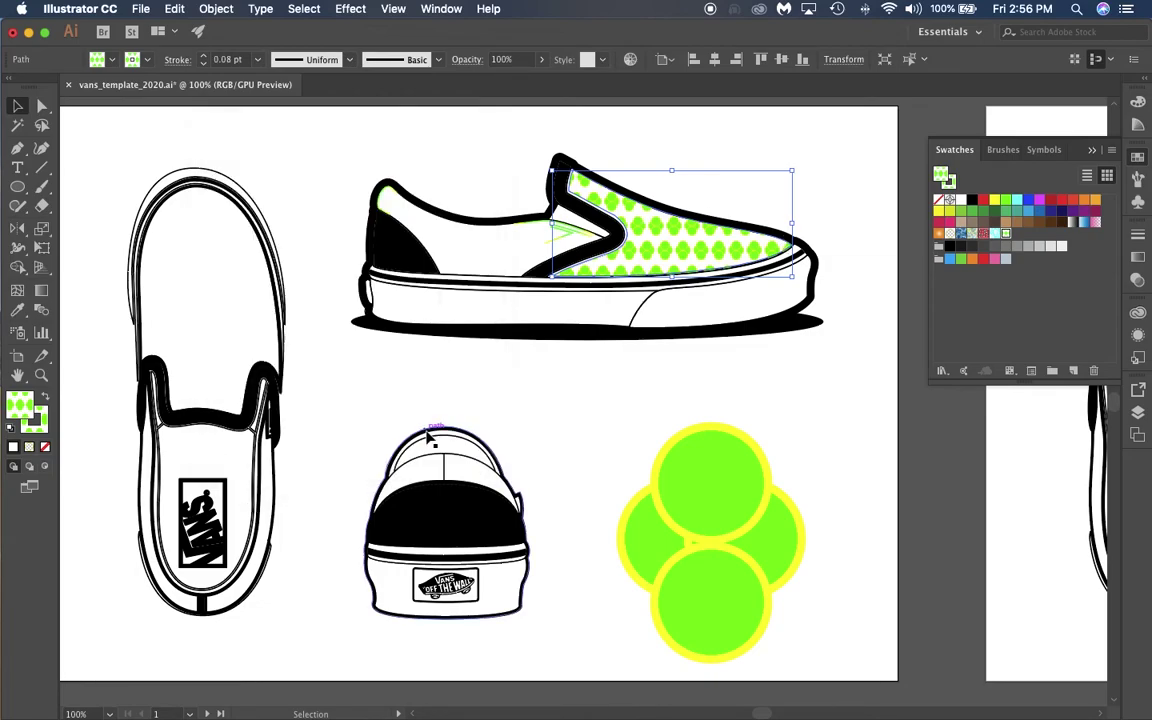
# Eyedrop the dot pattern onto the side shoe's front upper and the top-view shoe's inner upper
pyautogui.click(487, 250)
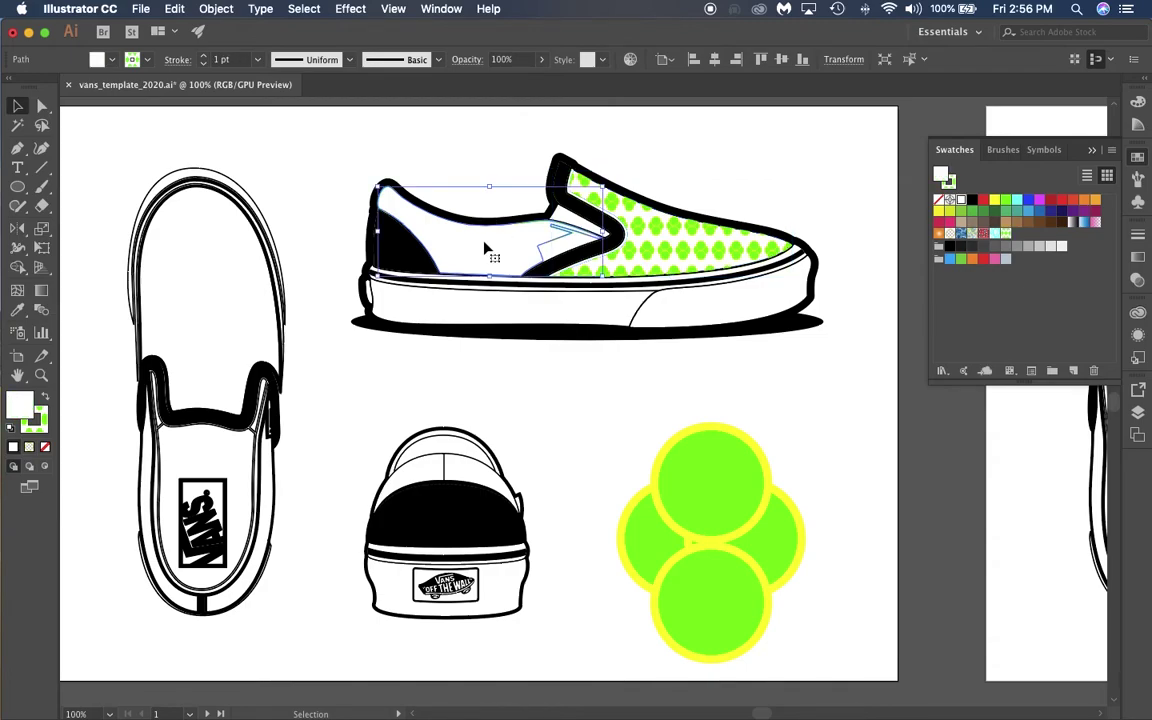
pyautogui.click(17, 310)
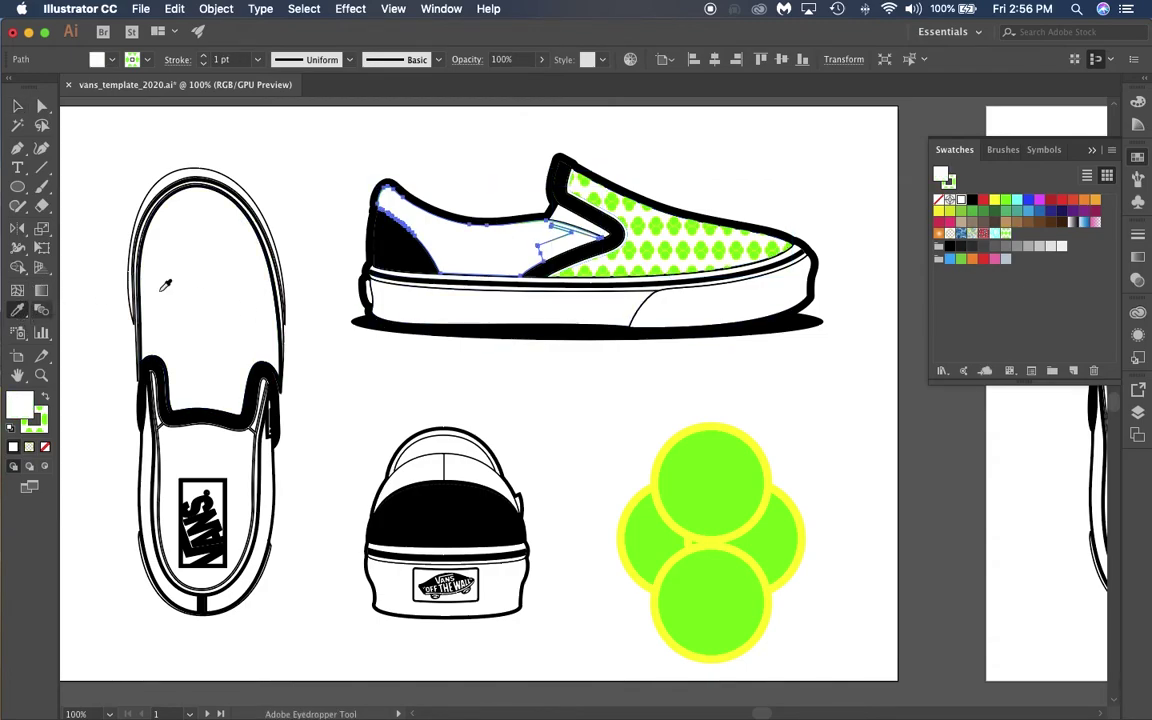
pyautogui.click(706, 235)
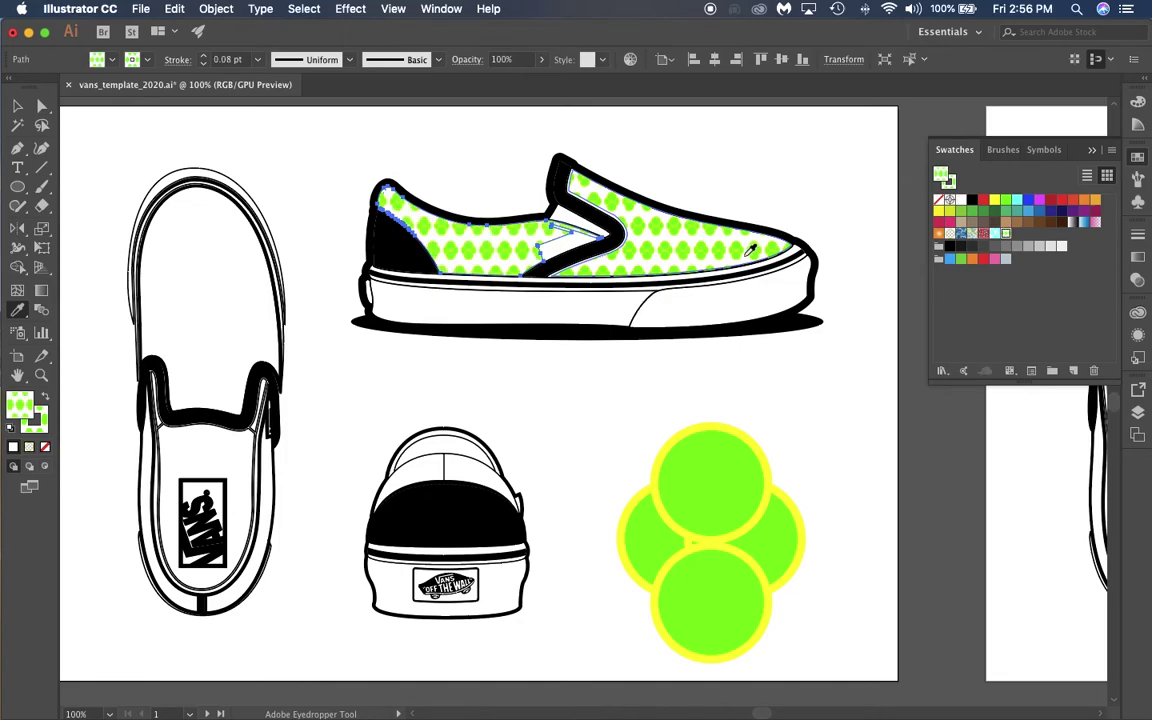
pyautogui.click(17, 106)
pyautogui.click(186, 262)
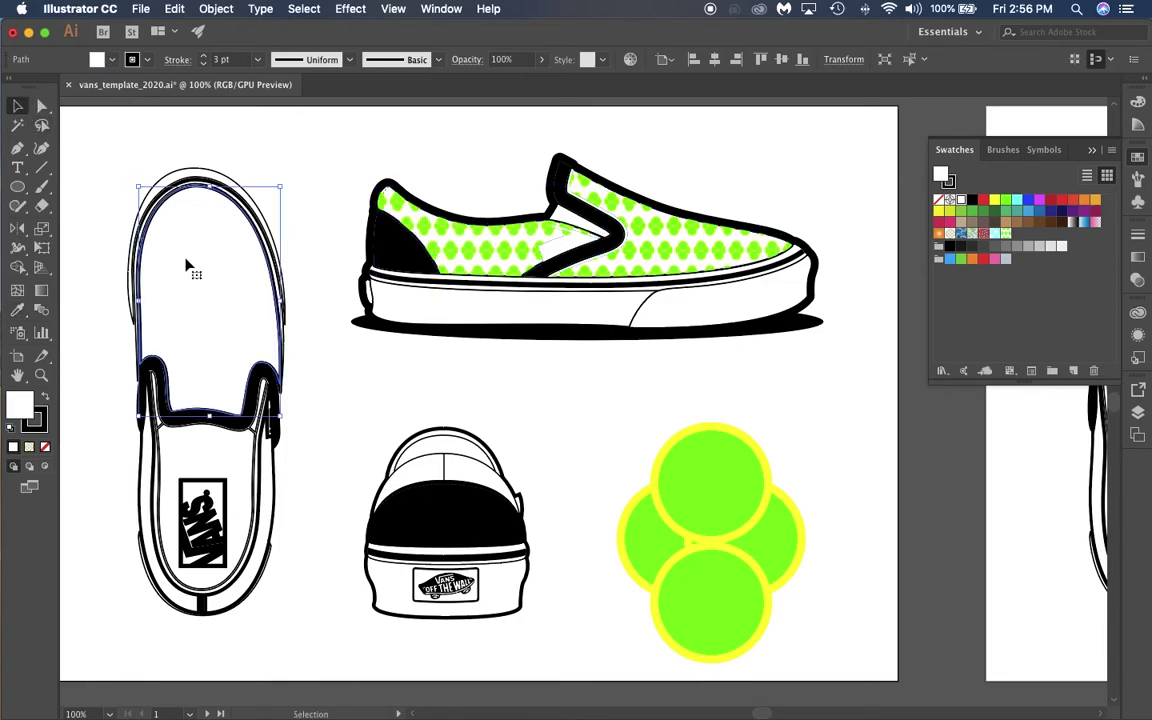
pyautogui.click(17, 310)
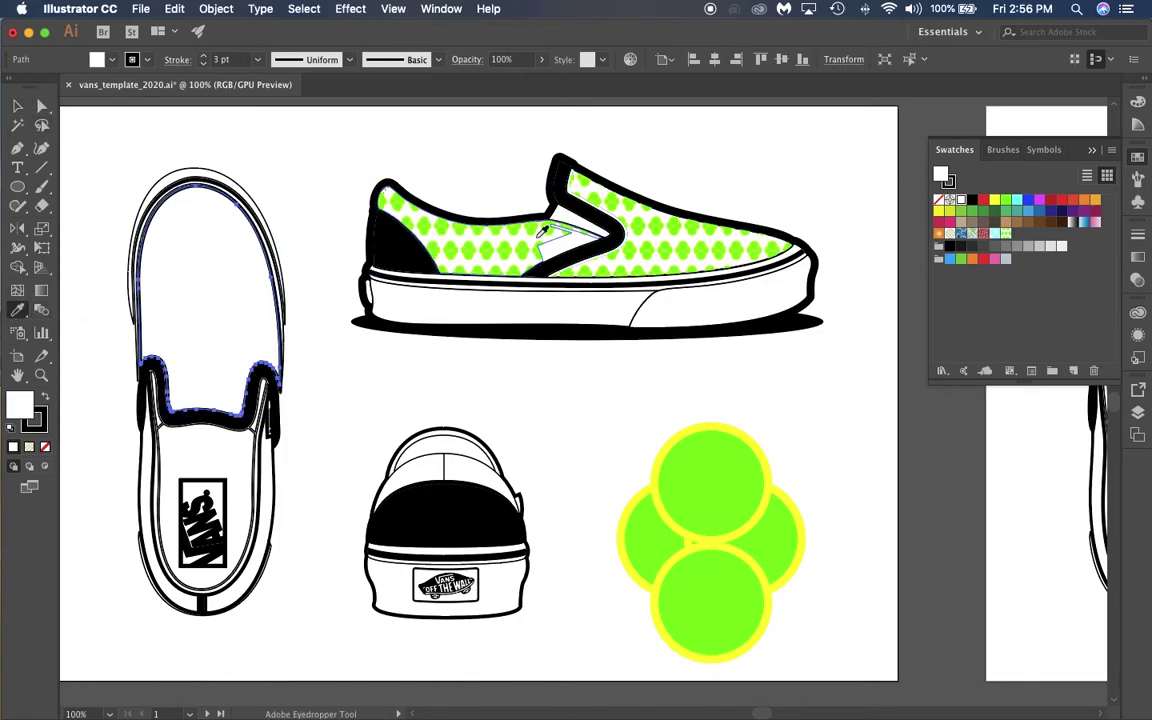
pyautogui.click(405, 235)
pyautogui.click(17, 106)
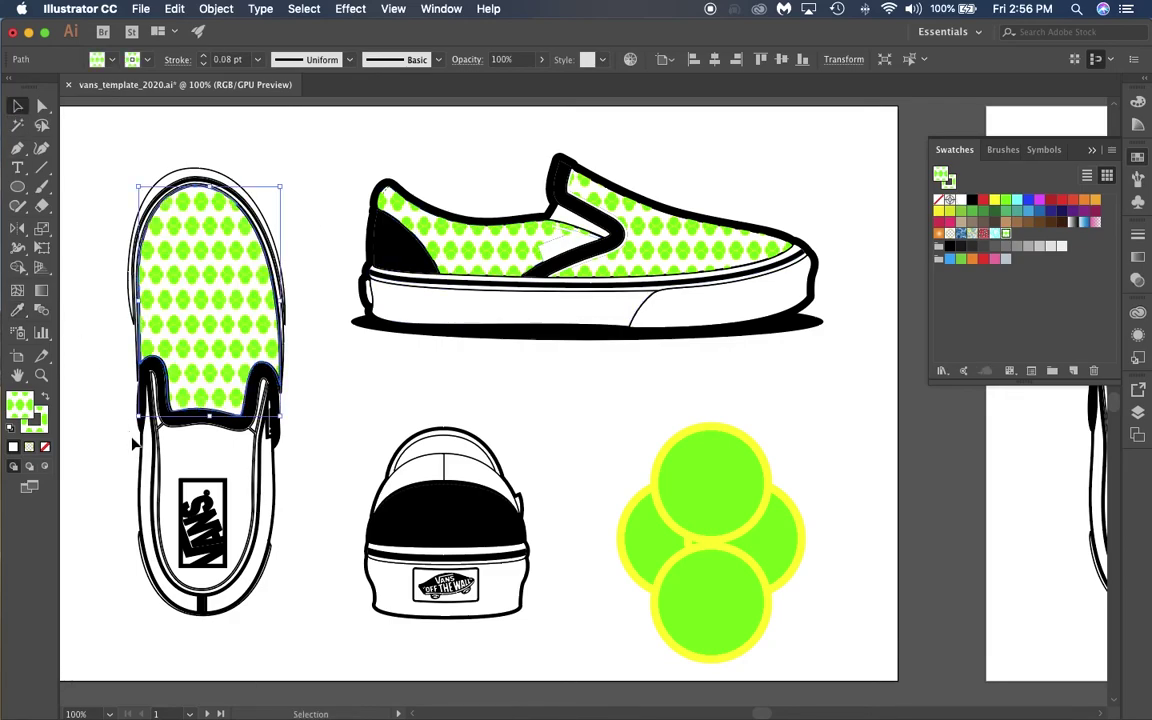
# Apply the dot pattern to the top-view shoe's outer path and lining and the back shoe's lining
pyautogui.click(257, 487)
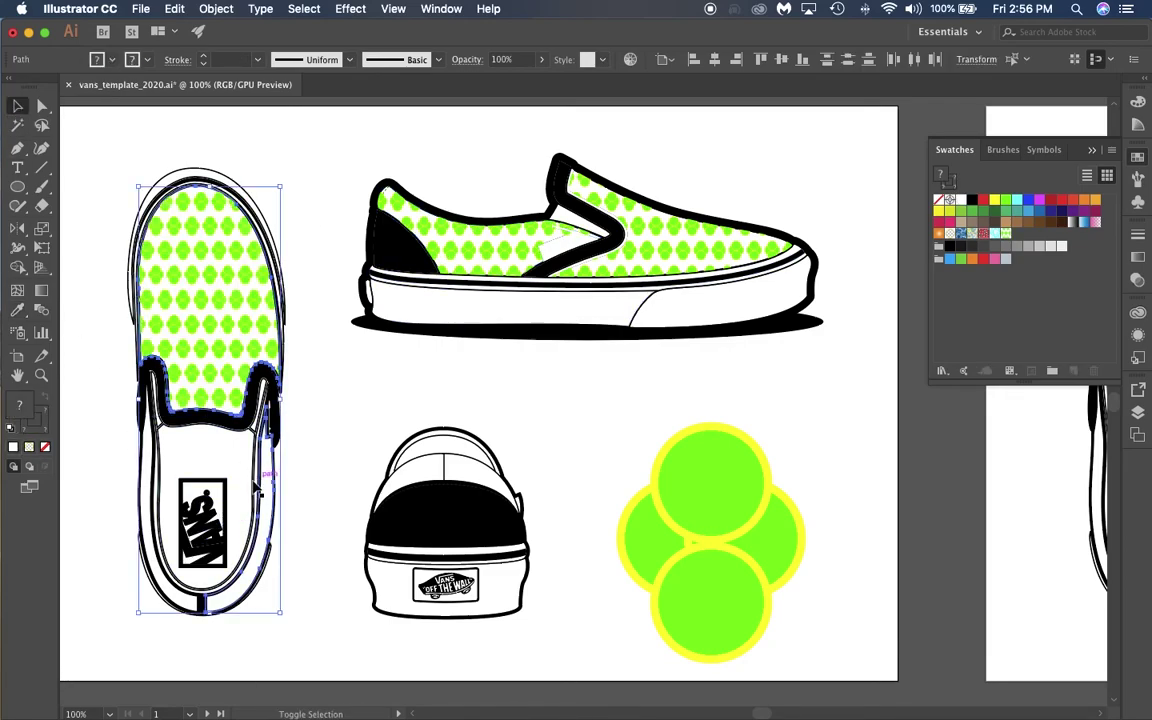
pyautogui.keyDown('shift'); pyautogui.click(141, 476); pyautogui.keyUp('shift')
pyautogui.keyDown('shift'); pyautogui.click(476, 474); pyautogui.keyUp('shift')
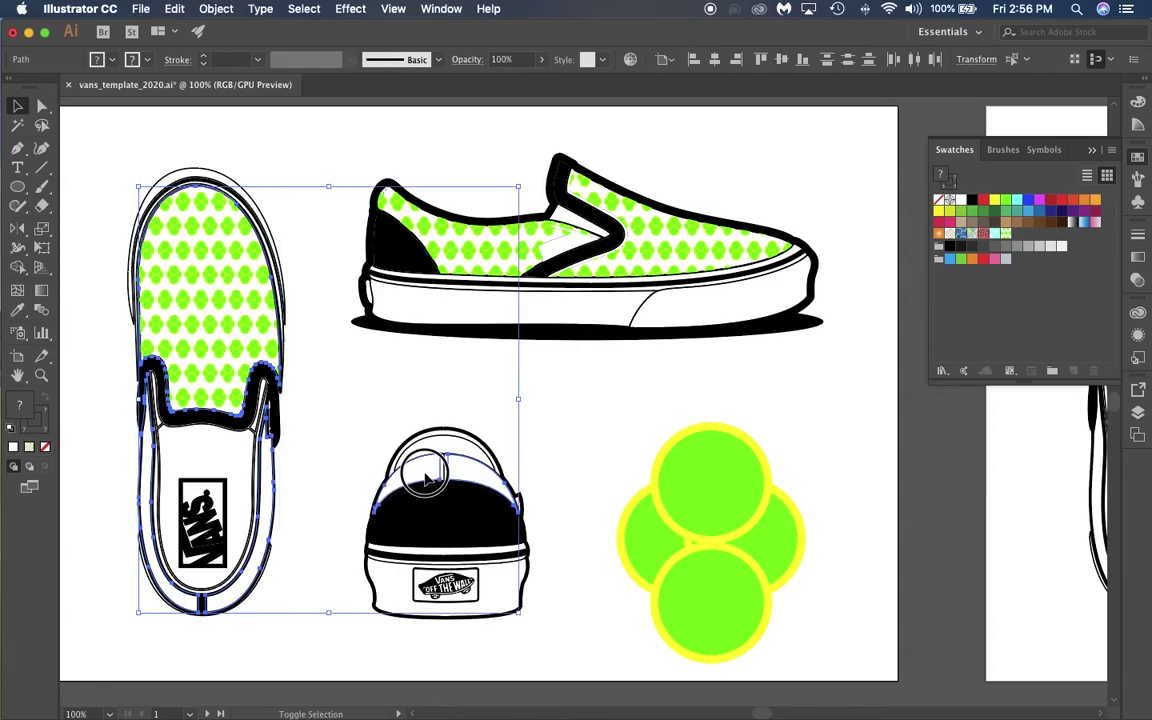
pyautogui.click(17, 313)
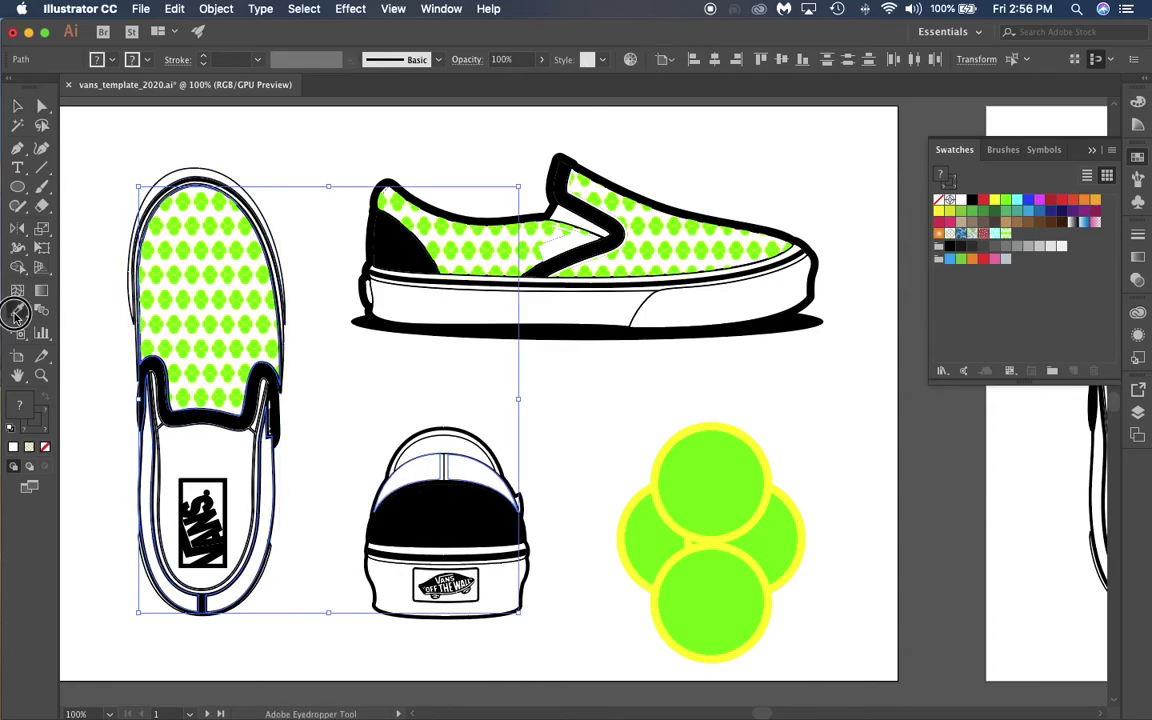
pyautogui.click(208, 270)
pyautogui.click(17, 106)
pyautogui.click(250, 140)
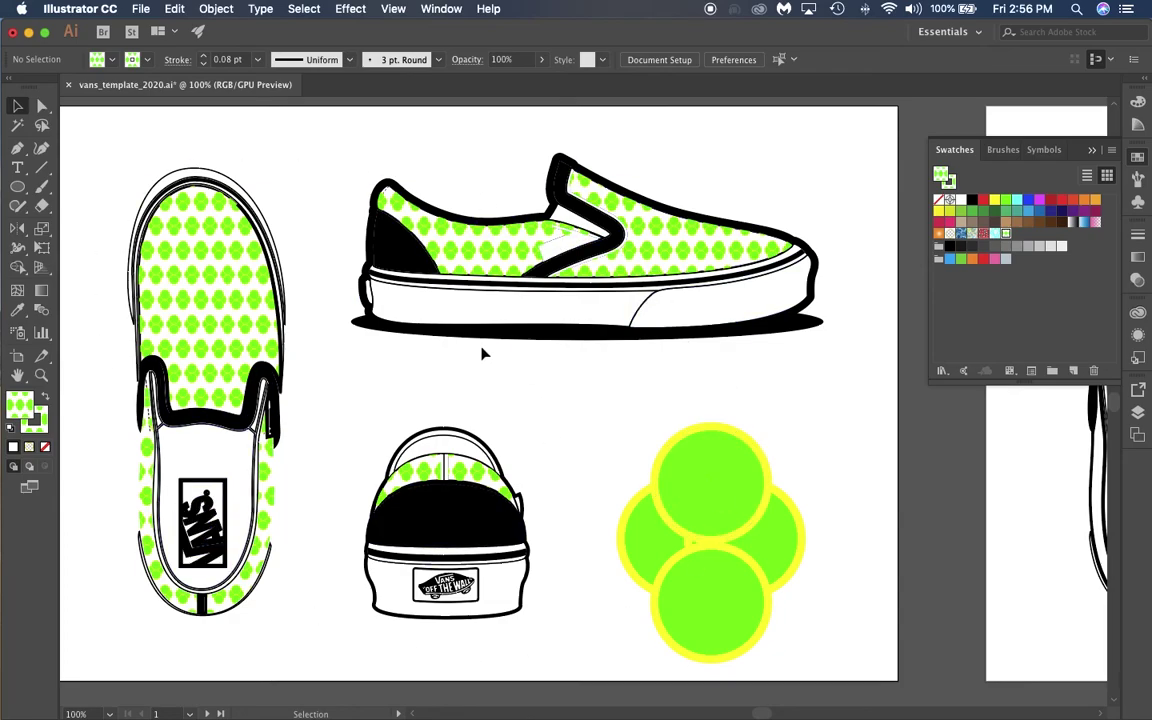
pyautogui.click(563, 253)
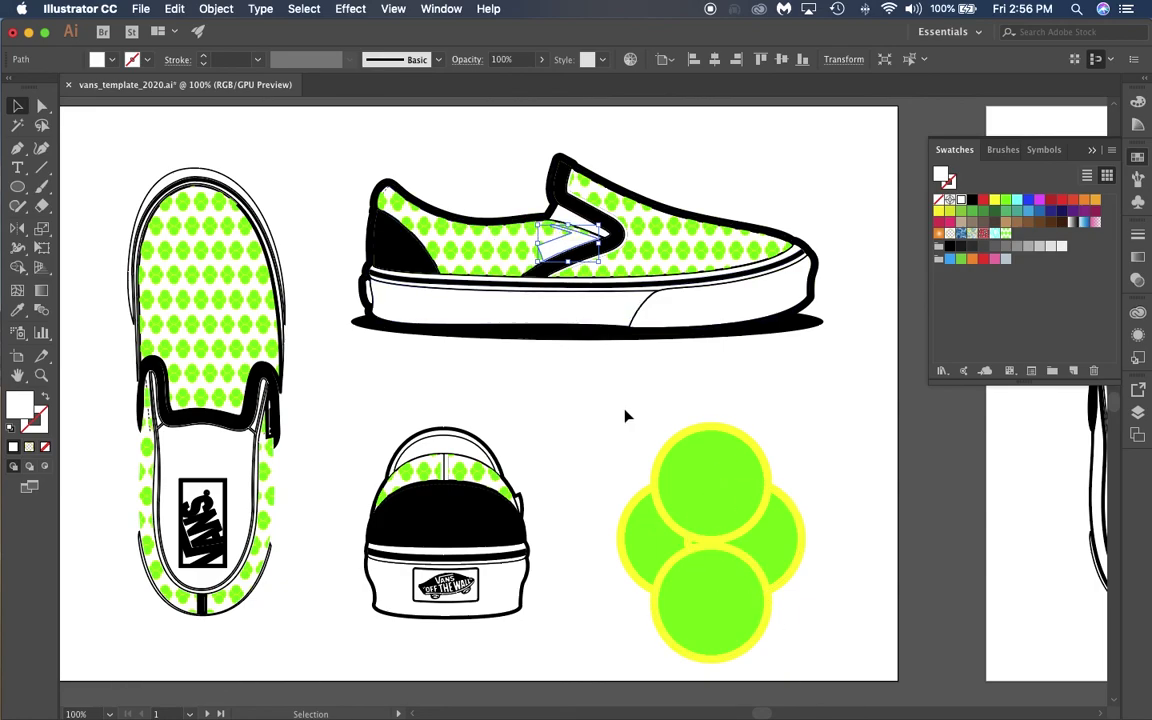
# Pan the canvas to show all six shoe artboards, then return to the Selection tool
pyautogui.keyDown('alt'); pyautogui.scroll(-3, 625, 416); pyautogui.keyUp('alt')
pyautogui.scroll(-4, 643, 450)
pyautogui.scroll(6, 643, 450)
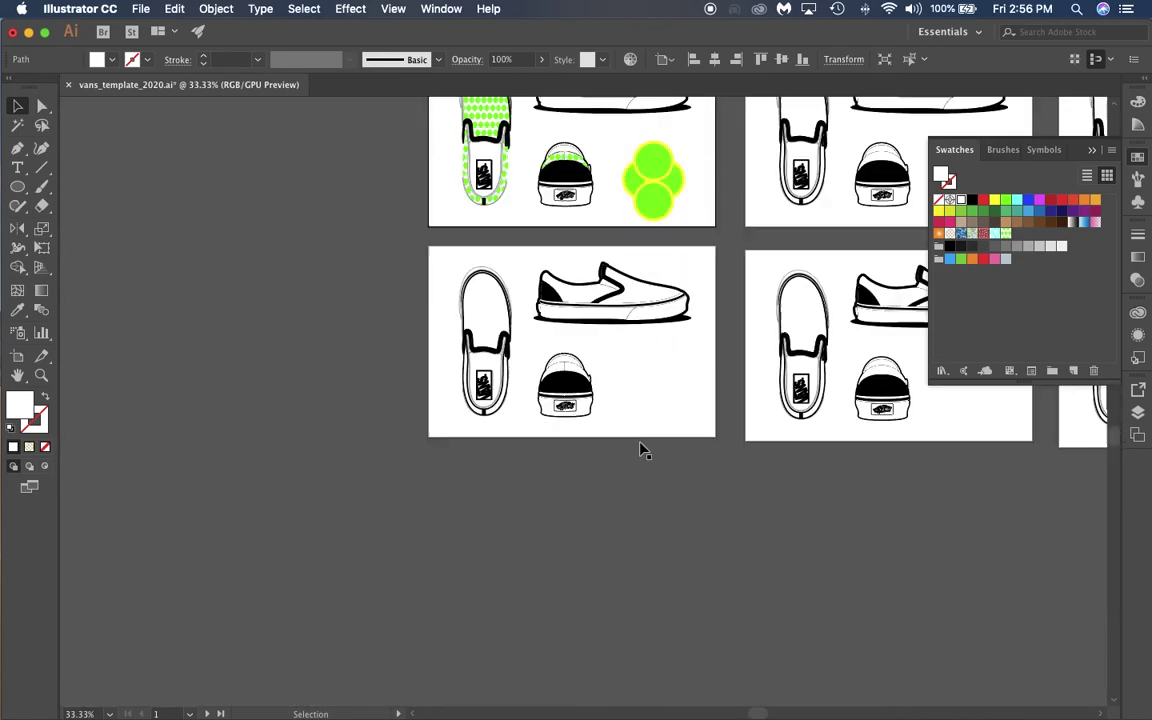
pyautogui.scroll(-3, 643, 450)
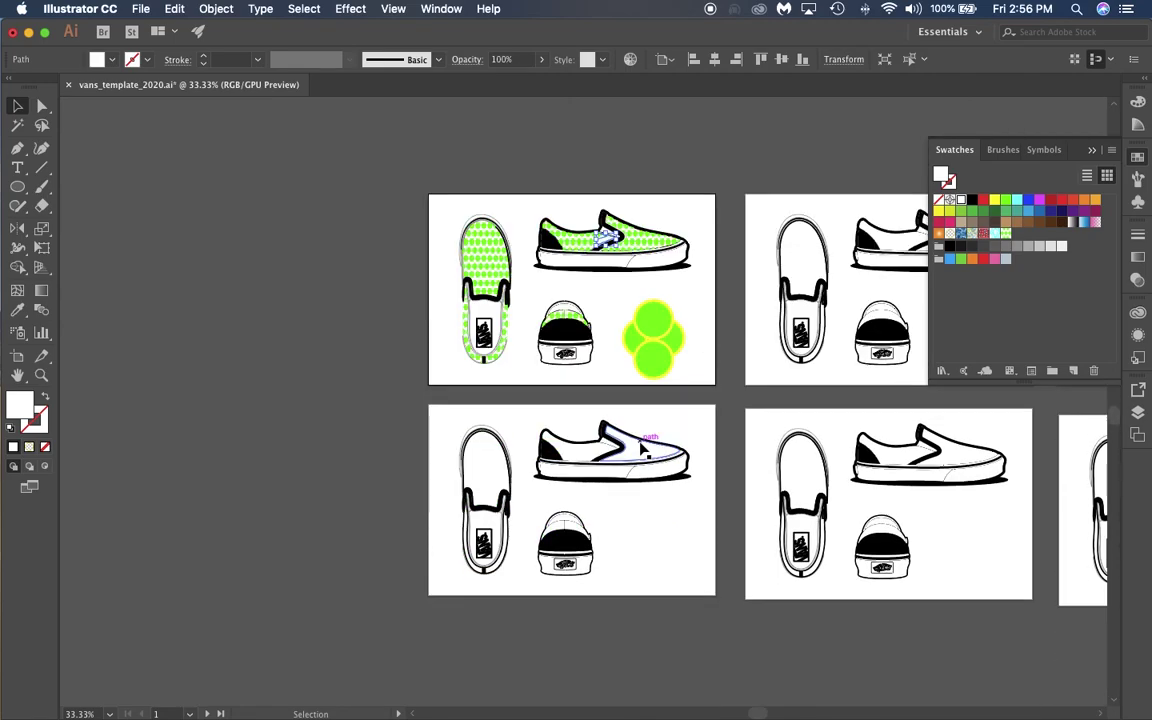
pyautogui.hscroll(-5, 643, 450)
pyautogui.hscroll(10, 643, 450)
pyautogui.hscroll(-1, 643, 450)
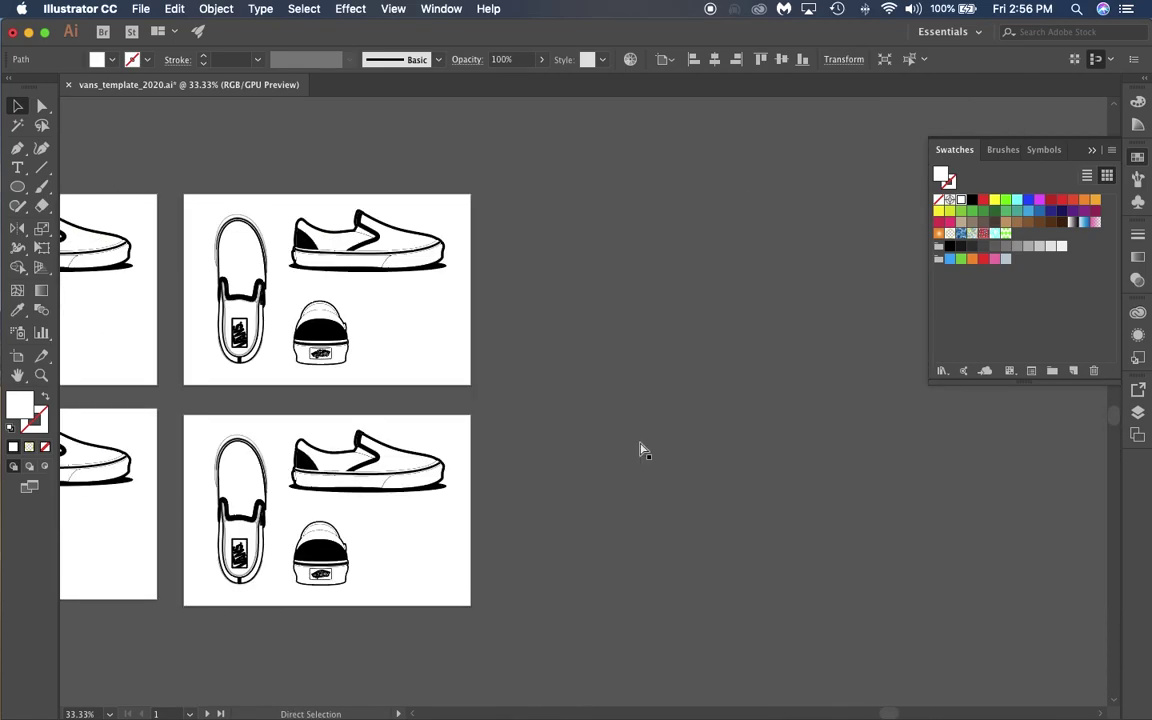
pyautogui.hscroll(-6, 643, 450)
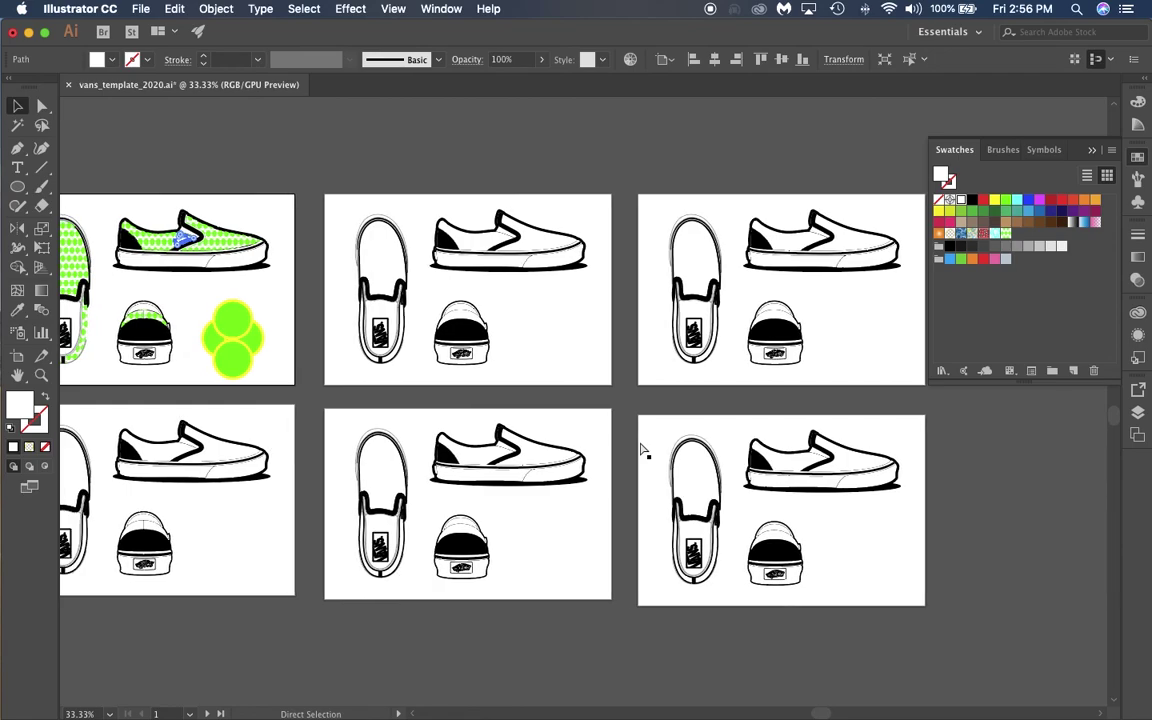
pyautogui.hscroll(-1, 643, 450)
pyautogui.press('v')
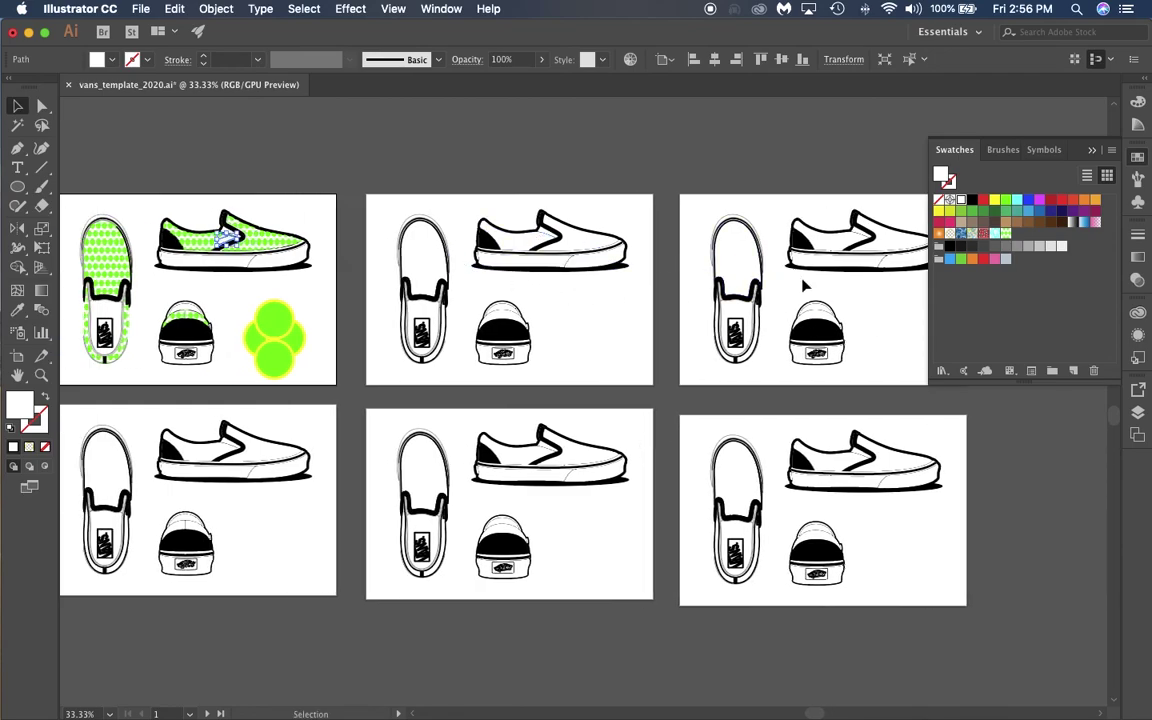